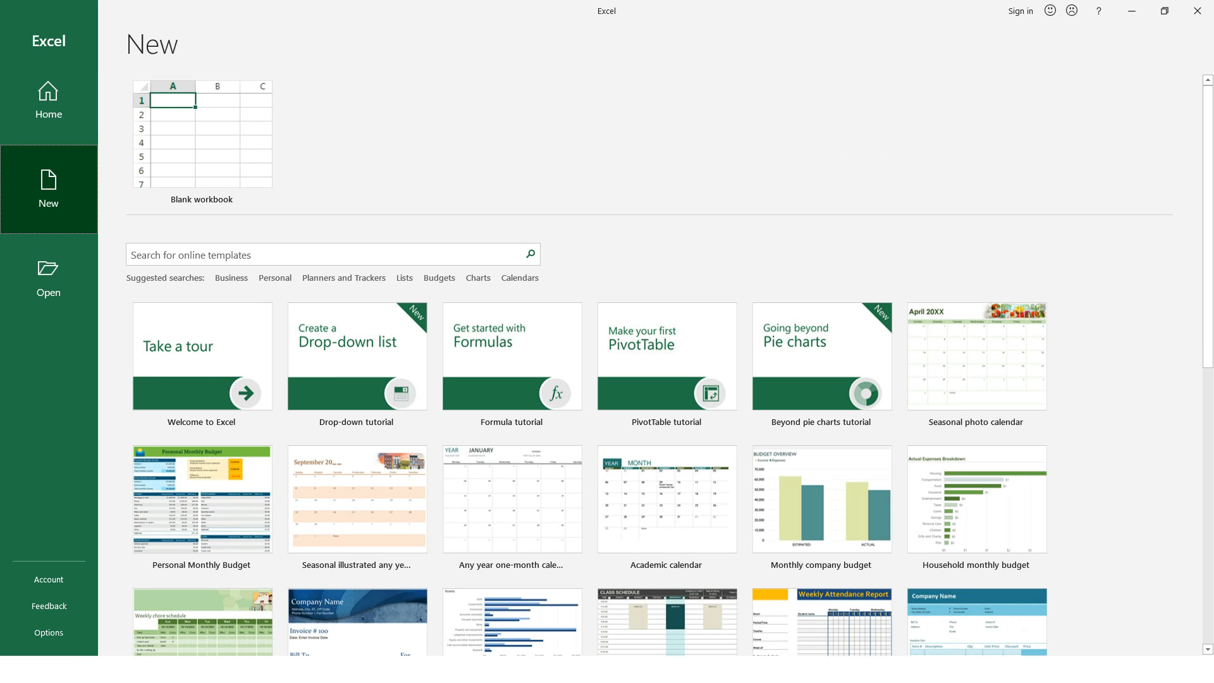
Browse the available templates and create a new blank workbook
left_click_drag(1207, 221, 1208, 230)
scroll(649, 365, "down", 3)
scroll(649, 365, "up", 4)
left_click(202, 142)
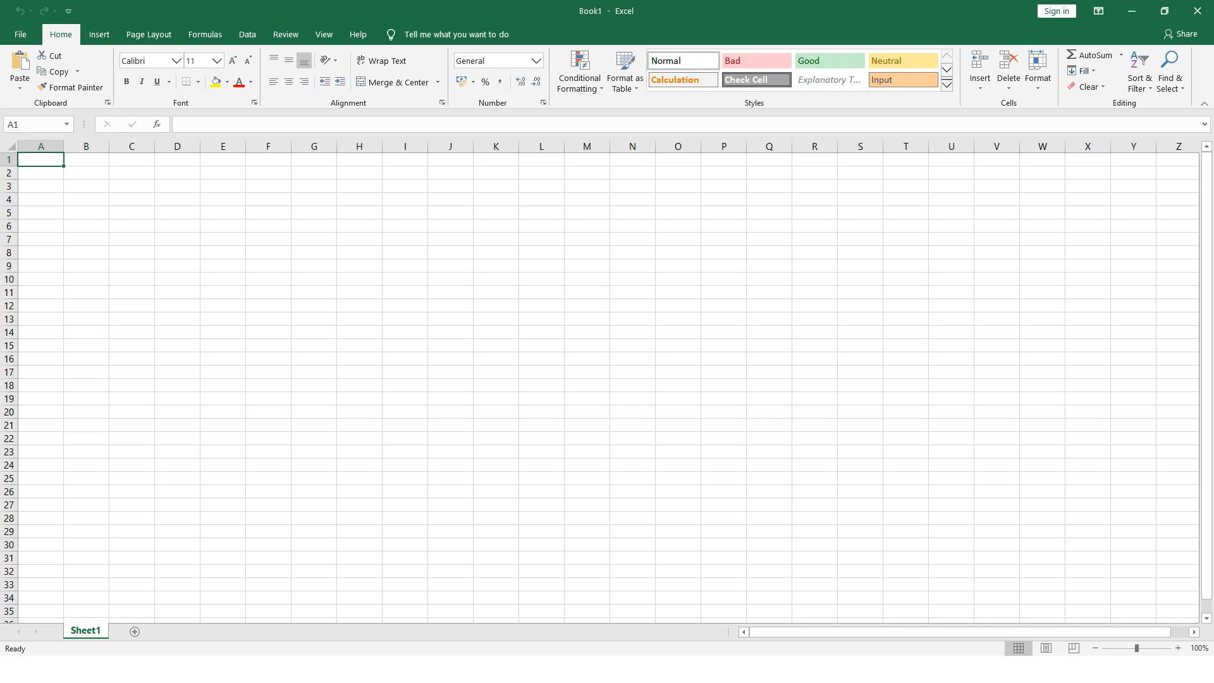
Paste the copied picture of Excel interface terms into the sheet at cell Q1
left_click(723, 186)
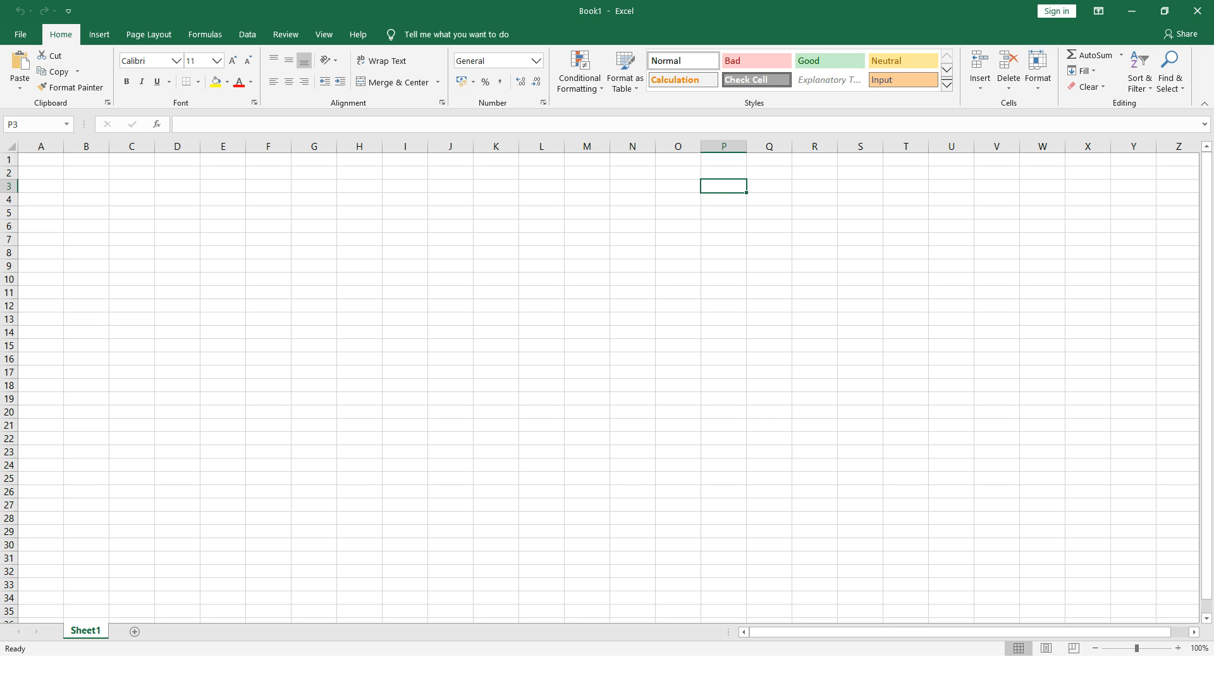
key("Up")
key("Right")
key("Up")
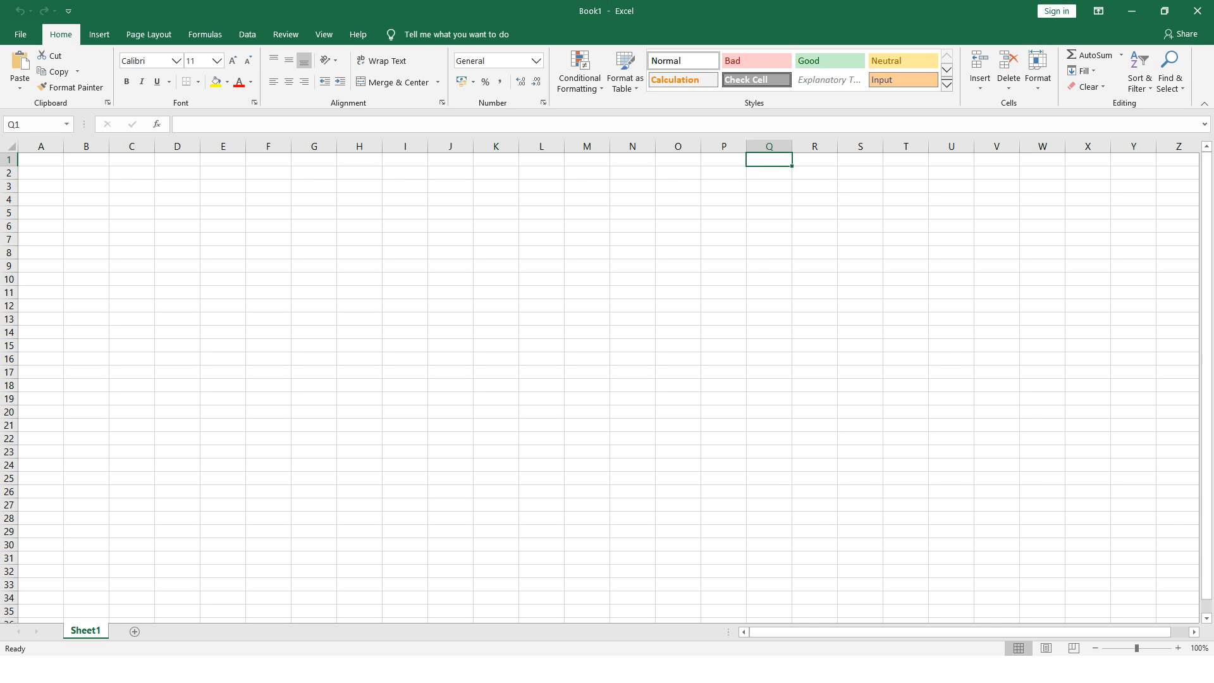
key("ctrl+v")
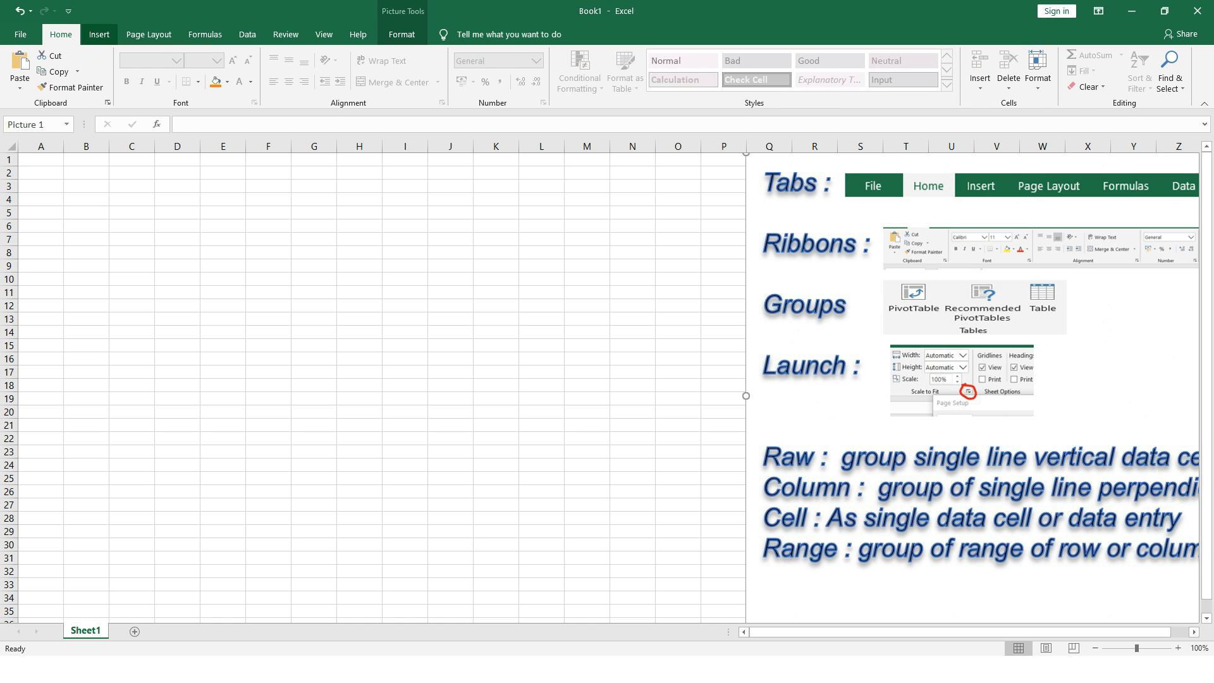
Examine the ribbon's command groups for home, inserting, page layout, formulas, data, review and view
left_click(99, 34)
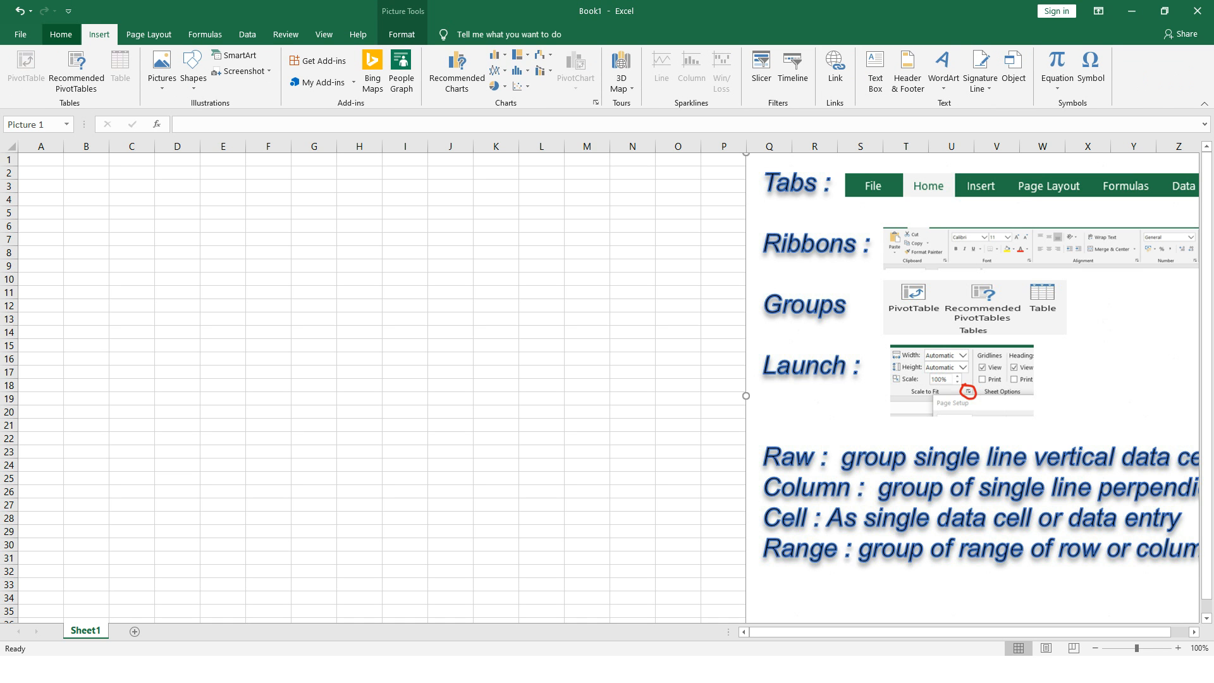
left_click(61, 34)
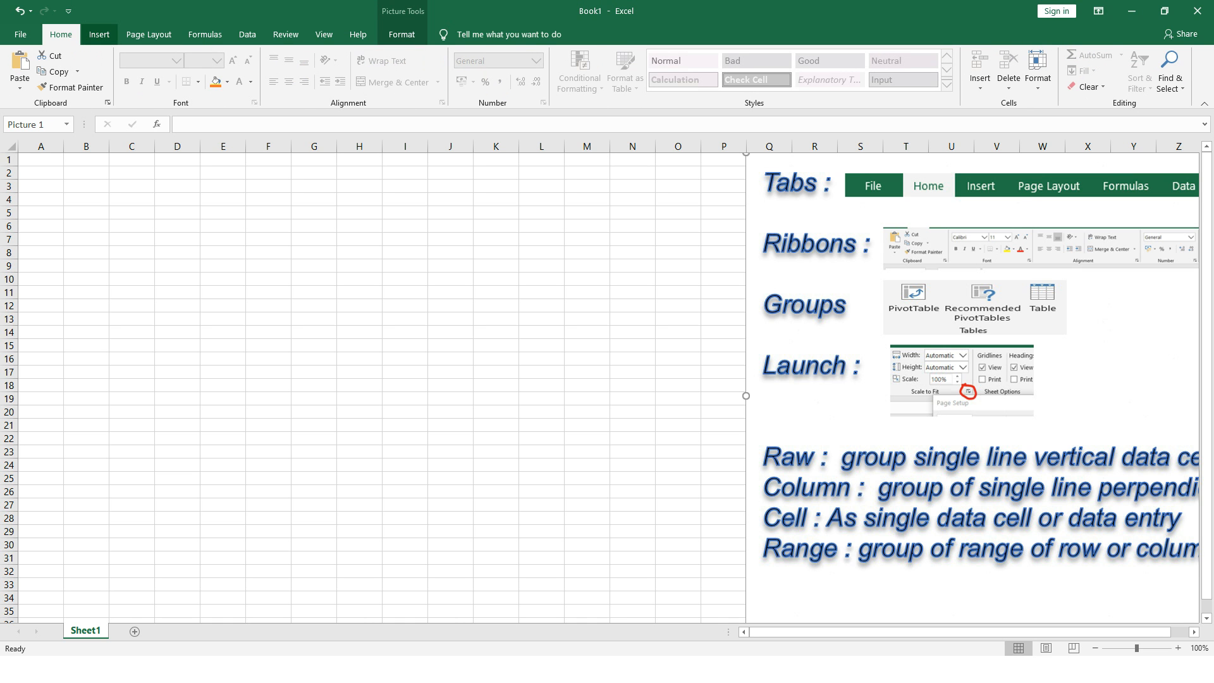
left_click(99, 34)
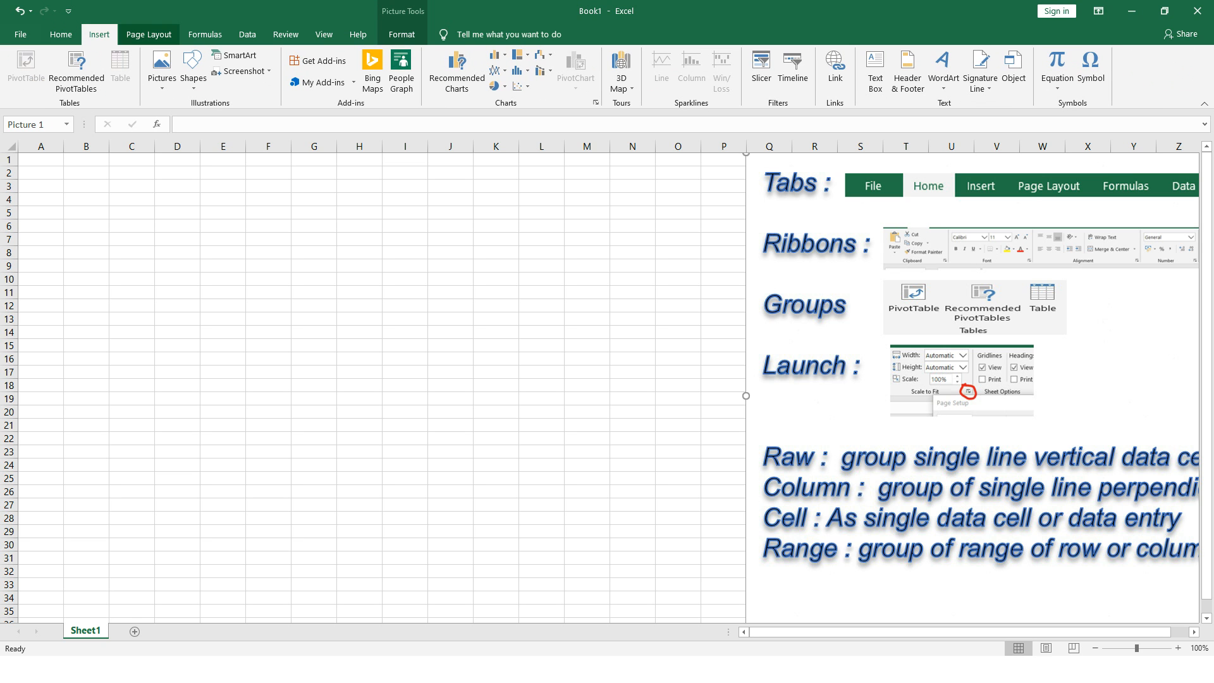
left_click(205, 34)
left_click(247, 35)
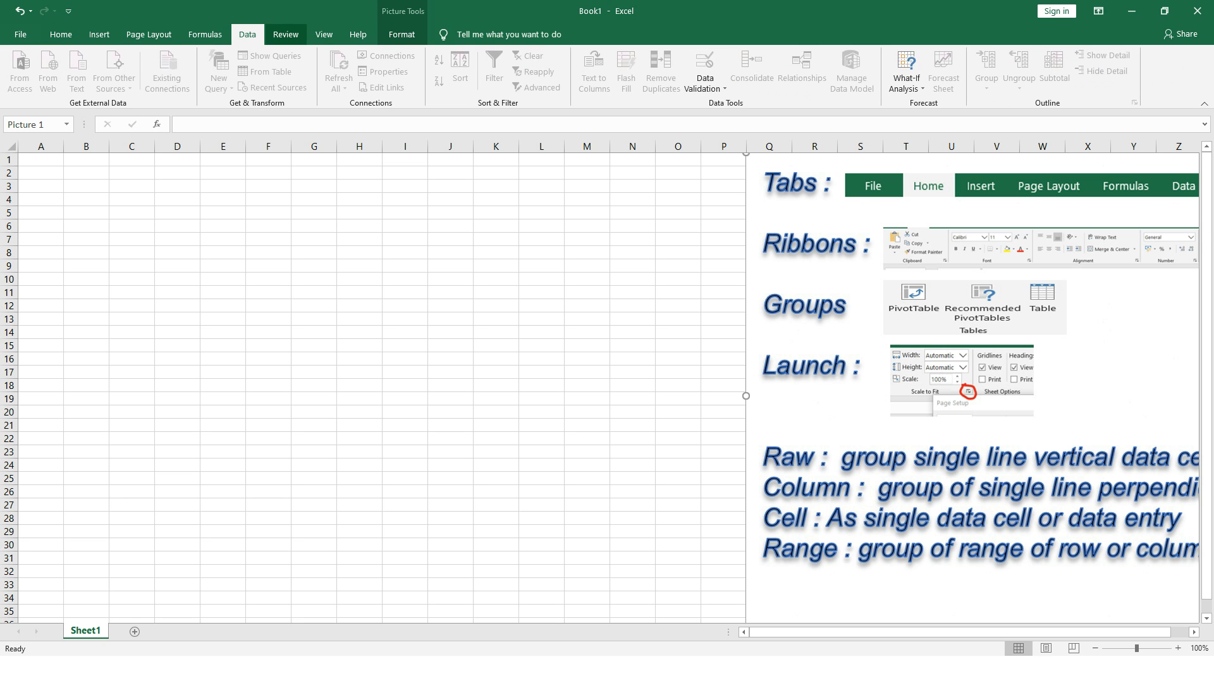
left_click(285, 34)
left_click(324, 35)
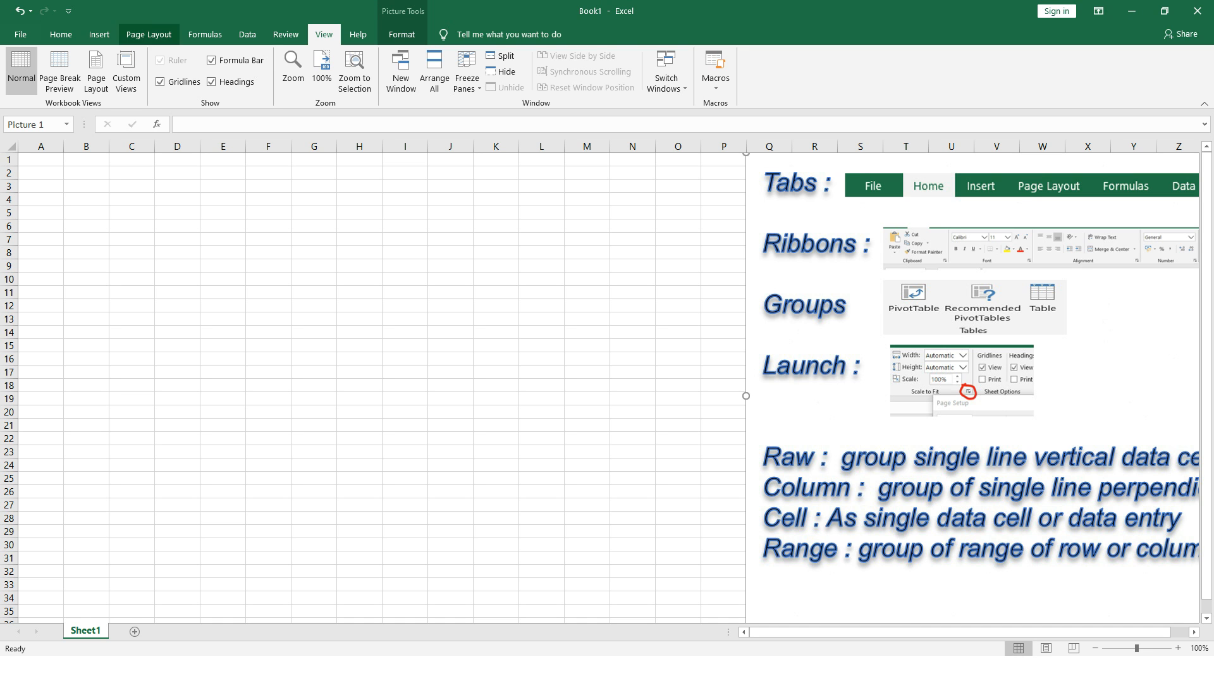
left_click(99, 34)
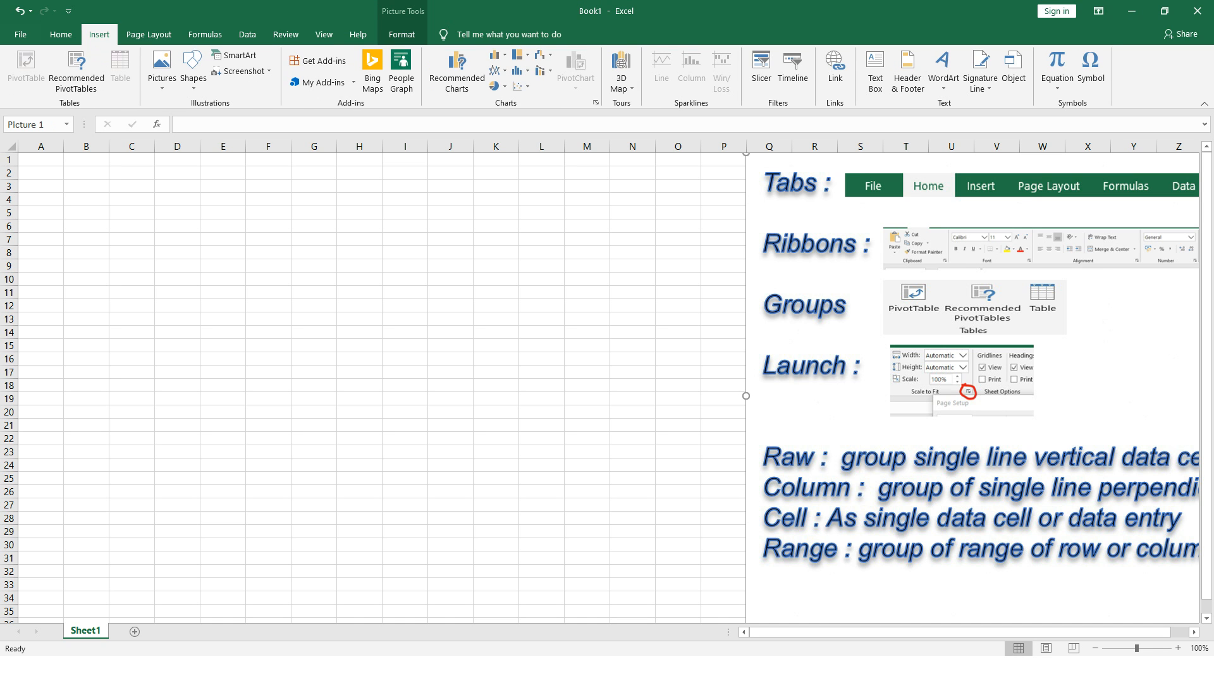
left_click(149, 34)
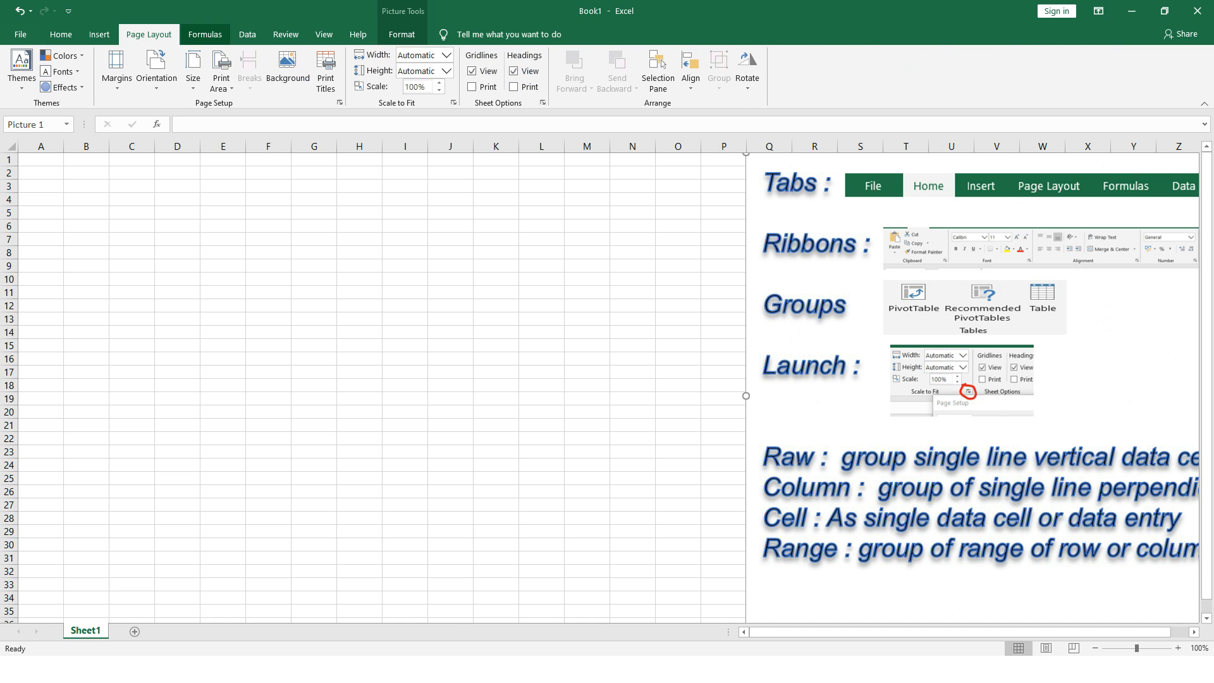
left_click(205, 35)
left_click(247, 34)
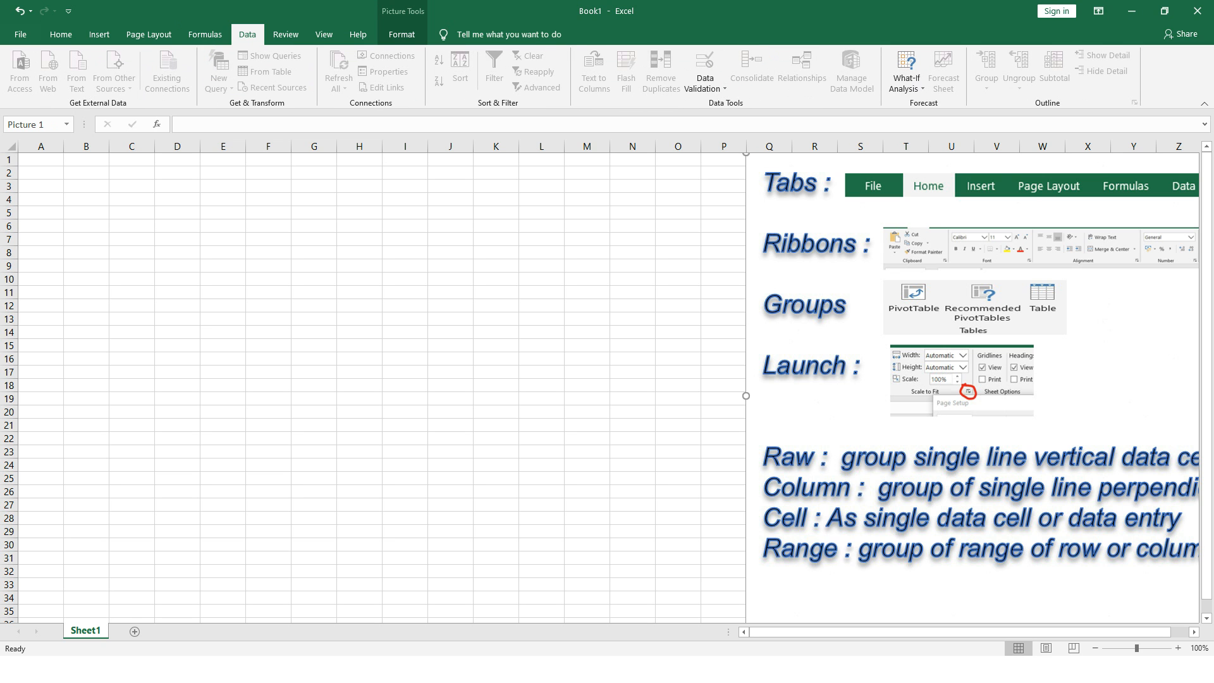
left_click(61, 35)
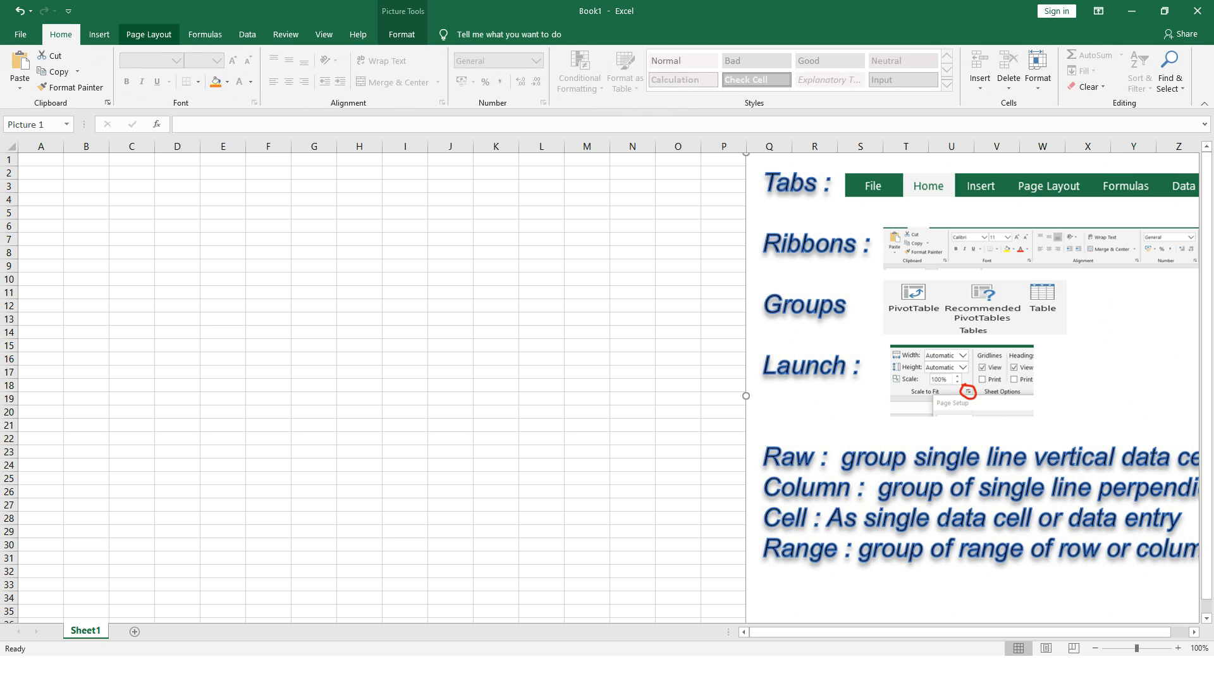
left_click(149, 34)
left_click(61, 34)
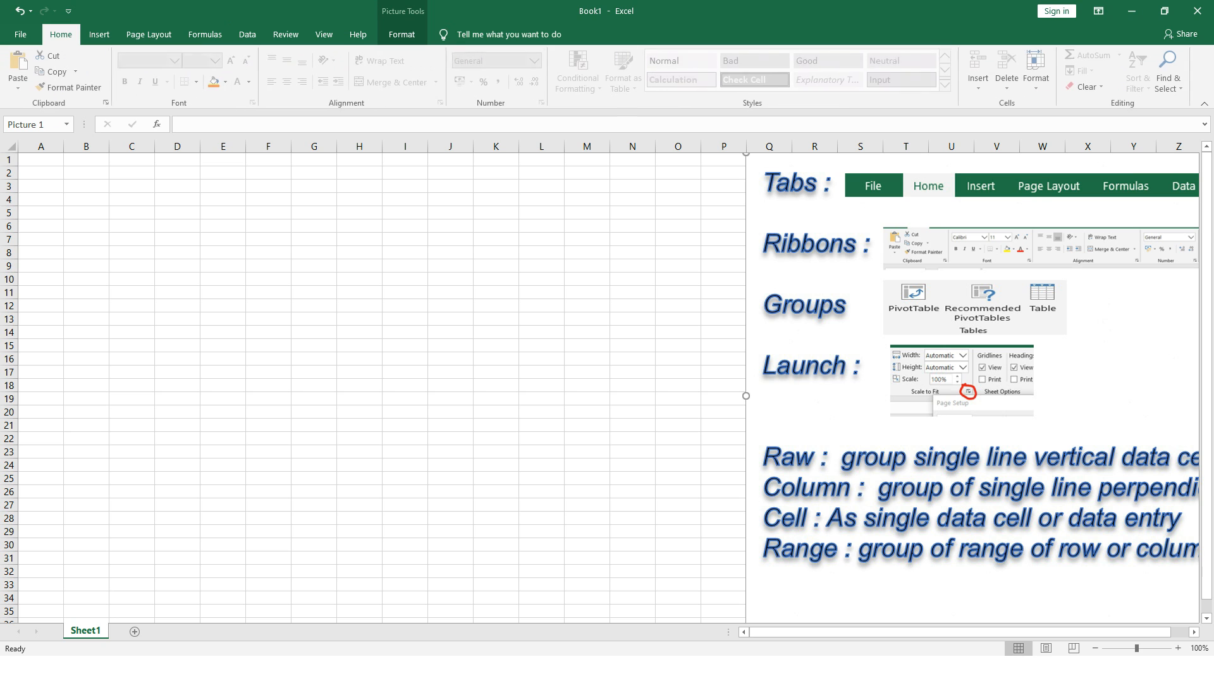
left_click(99, 34)
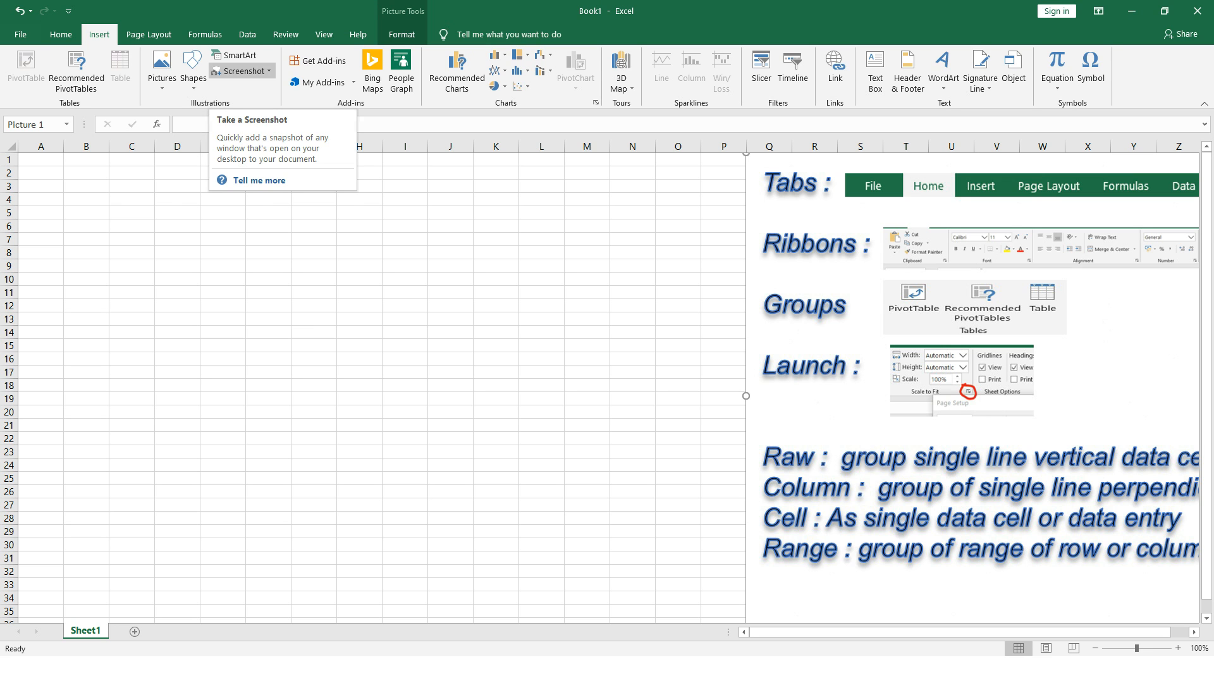
left_click(247, 34)
left_click(148, 34)
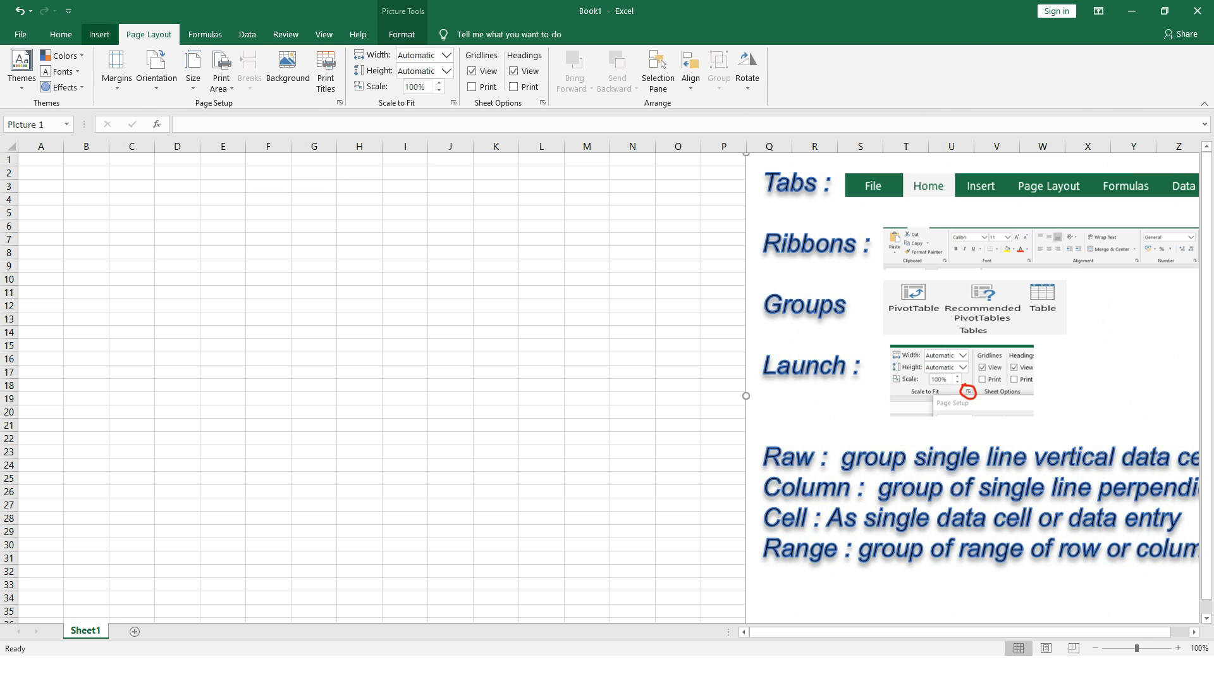
left_click(99, 34)
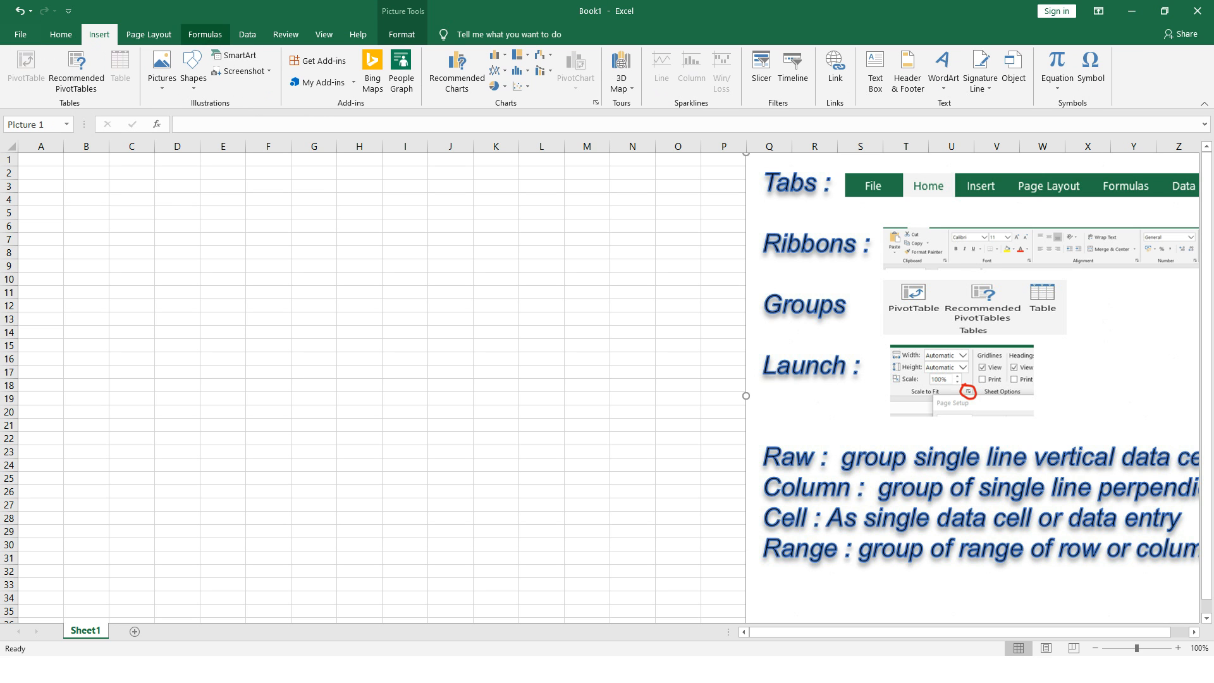
left_click(148, 34)
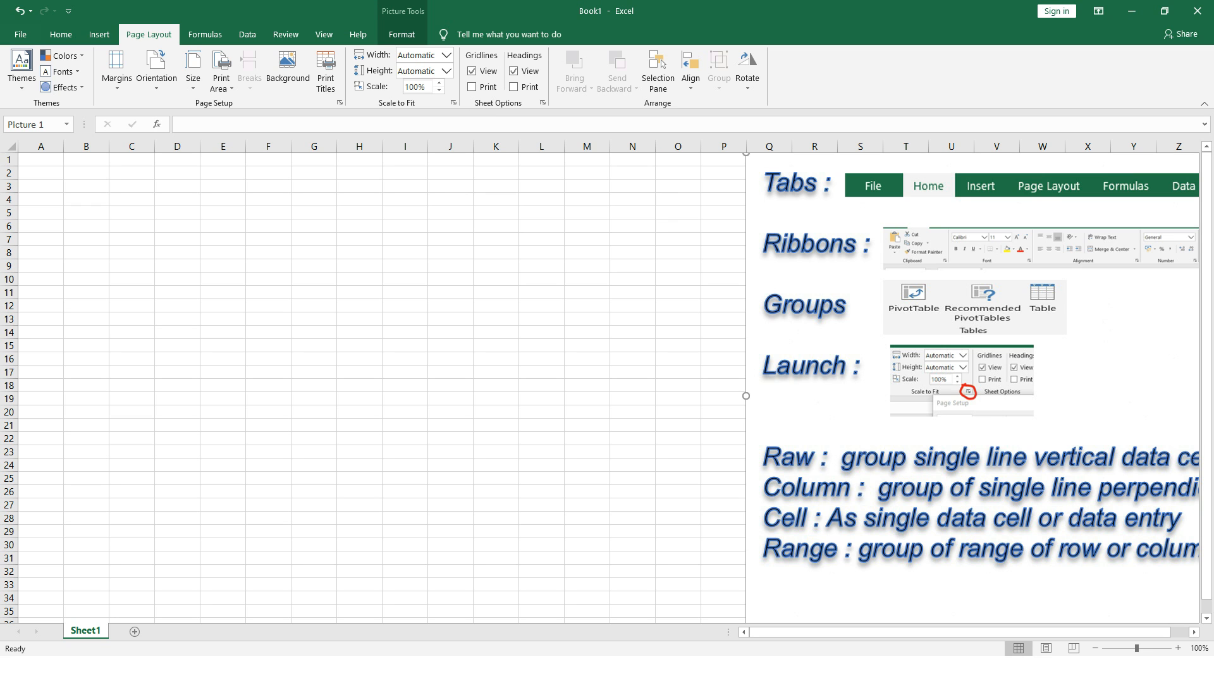
Move the pasted picture leftward along the same rows so its left edge lies at column N
left_click_drag(974, 392, 855, 392)
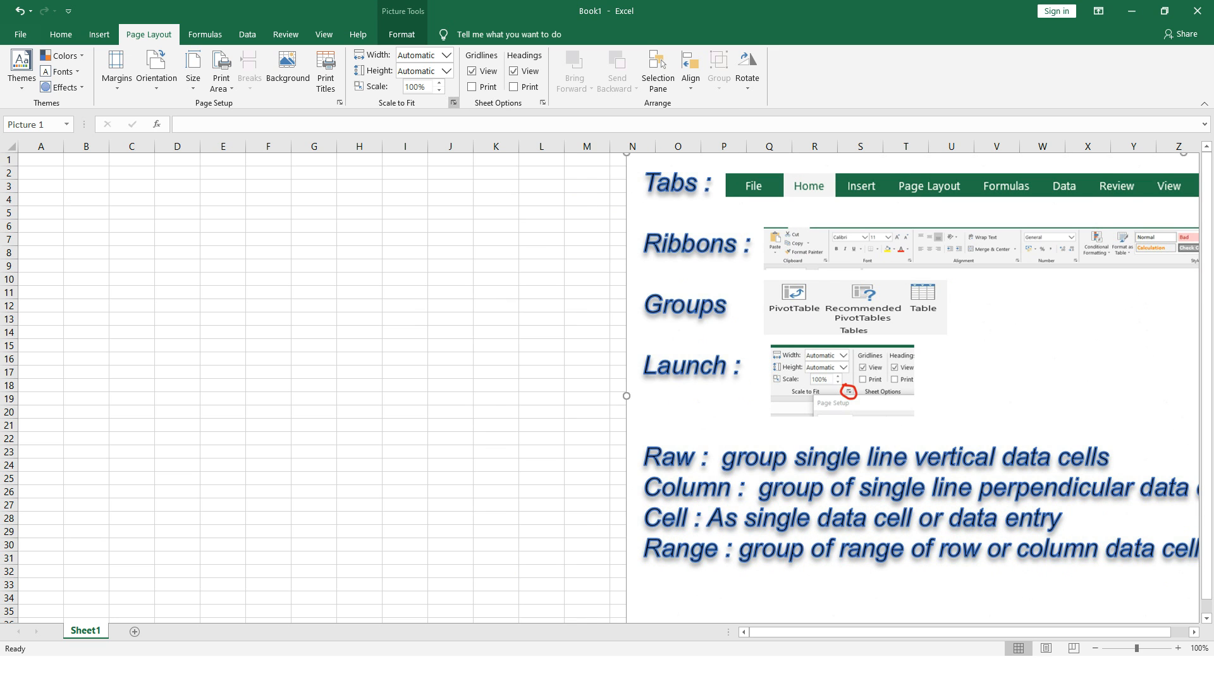
Examine the page and margin settings in Page Setup and leave the dialog without changing anything
left_click(453, 102)
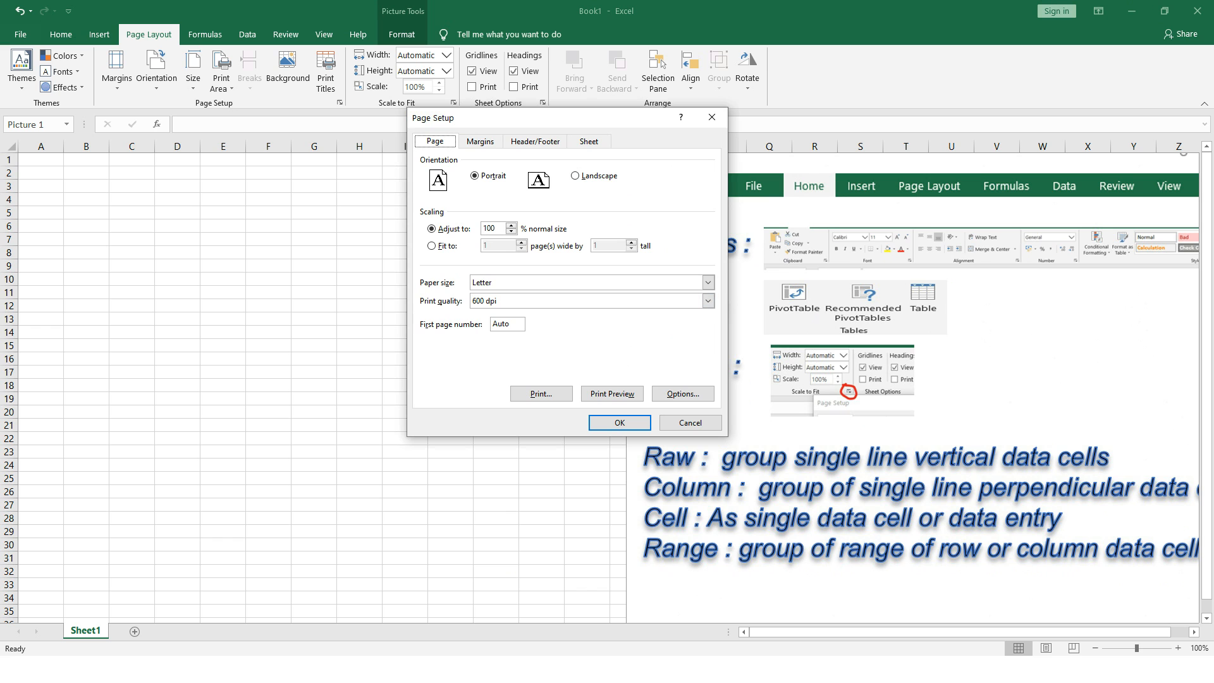
left_click(481, 141)
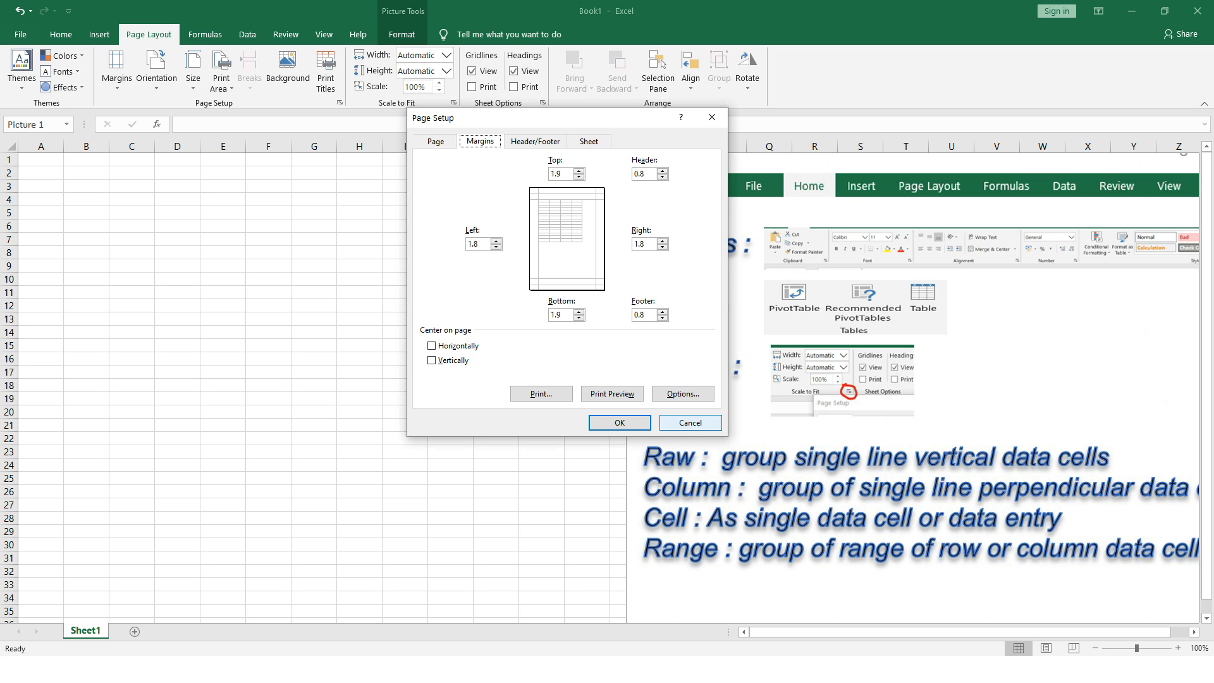
left_click(690, 423)
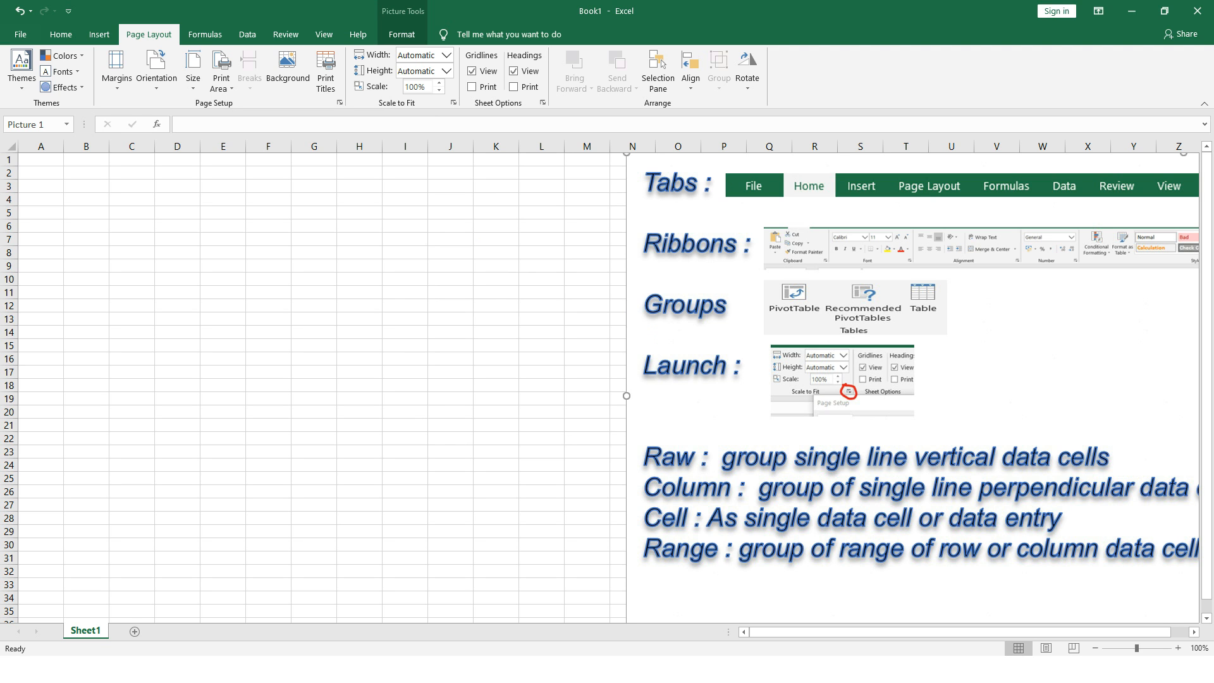
Select single cells, column A, row 1 and the entire sheet in turn to examine each kind of selection
left_click(41, 160)
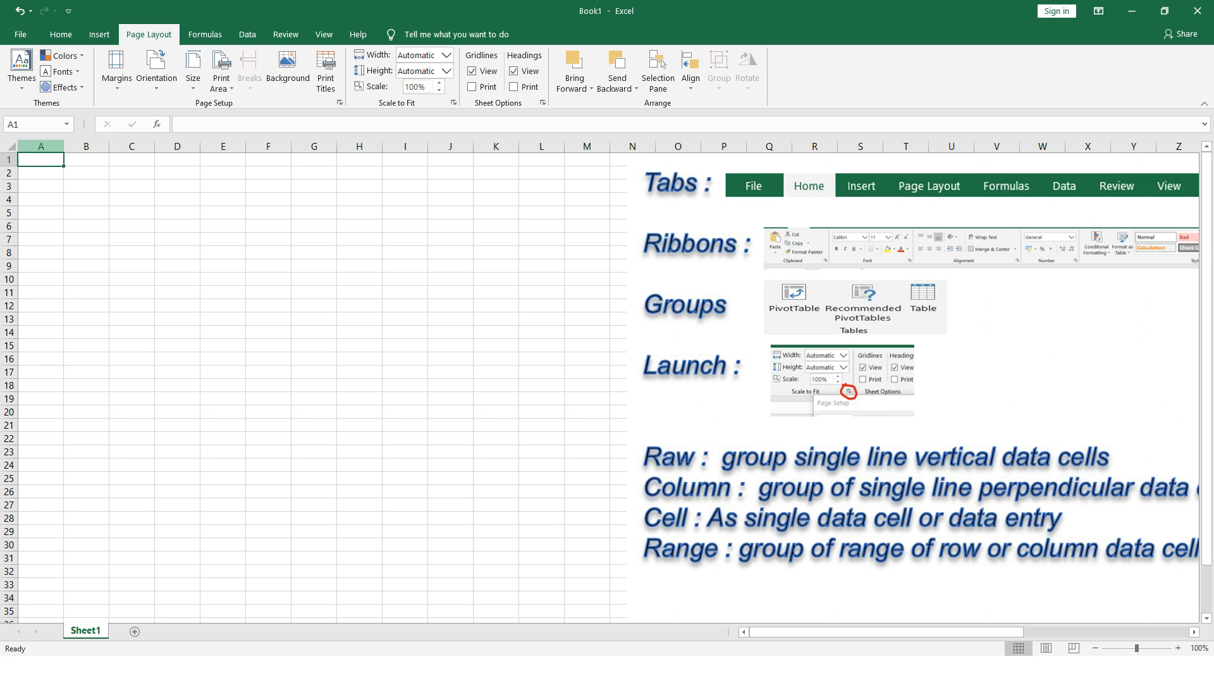
left_click(40, 146)
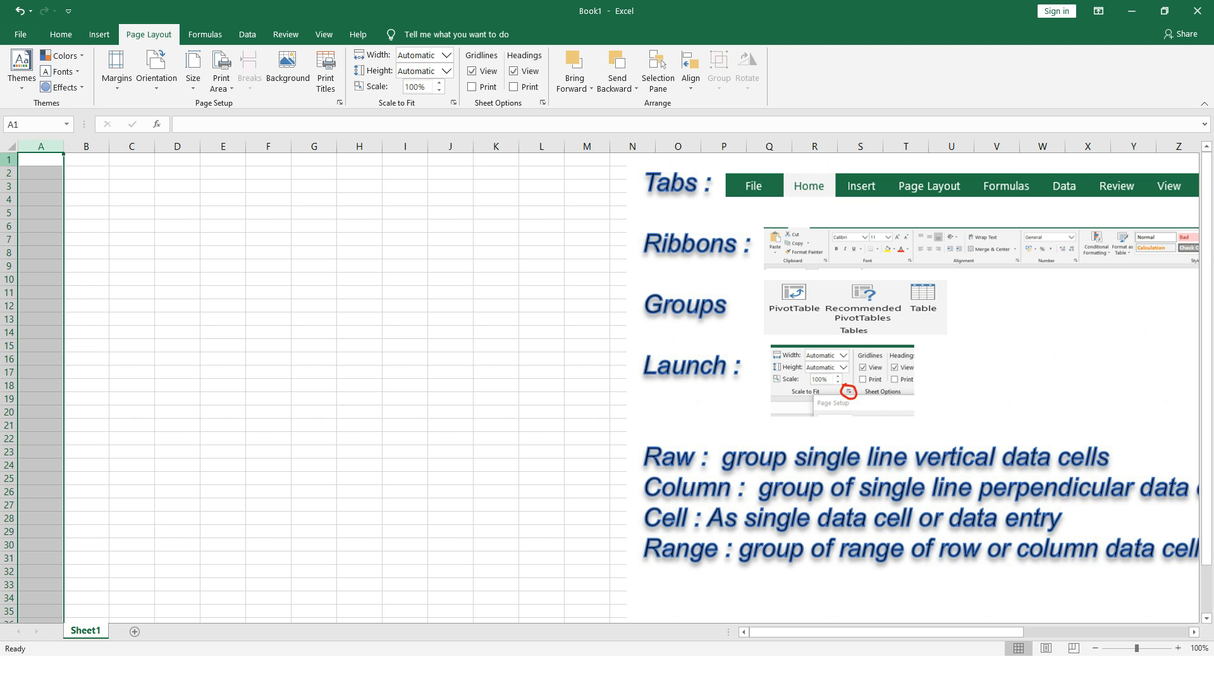
left_click(9, 159)
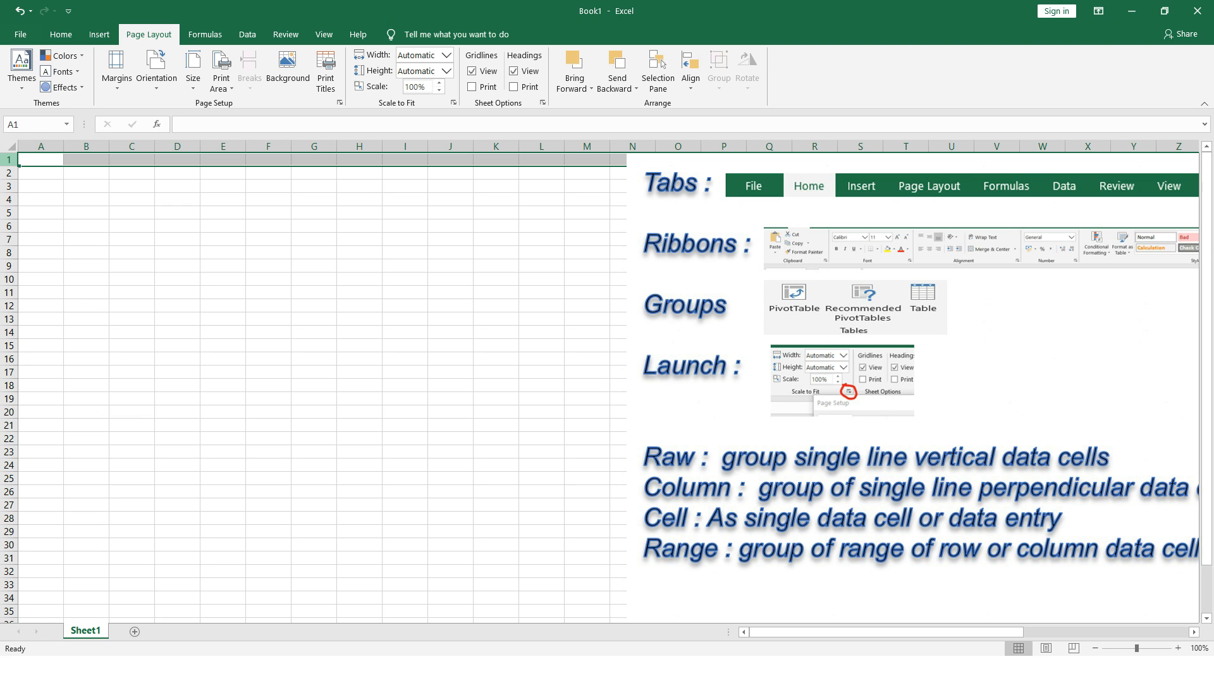
left_click(40, 160)
left_click(86, 160)
left_click(41, 160)
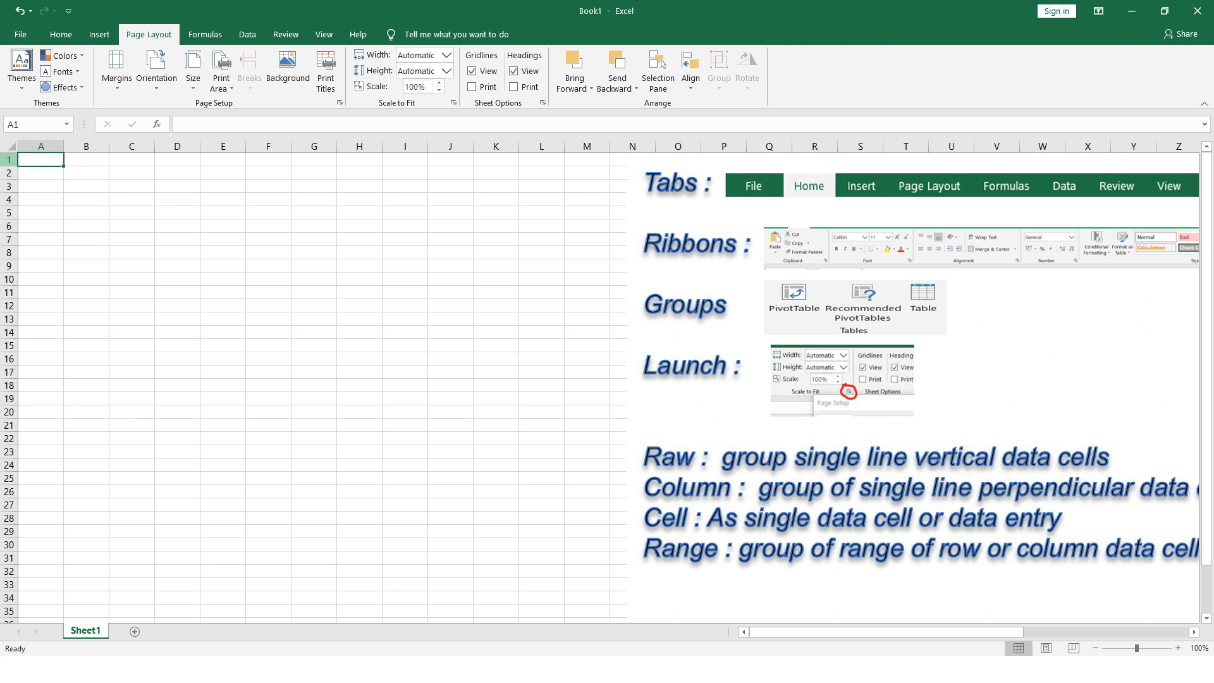
left_click(40, 147)
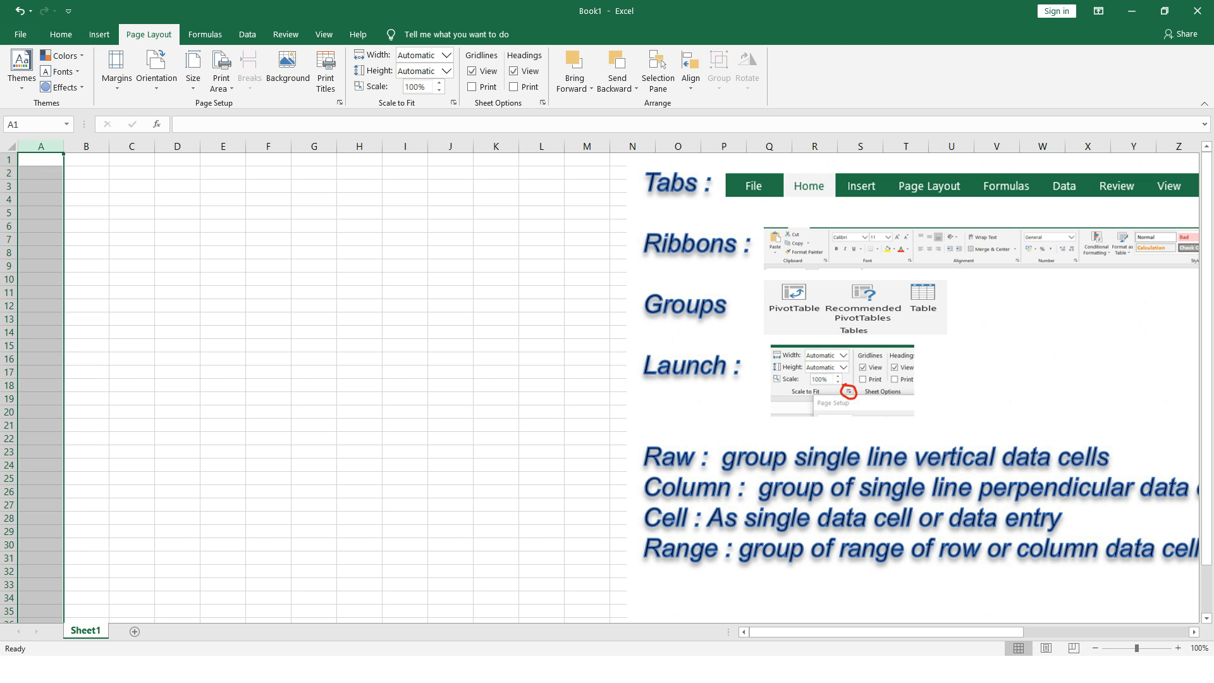
left_click(10, 146)
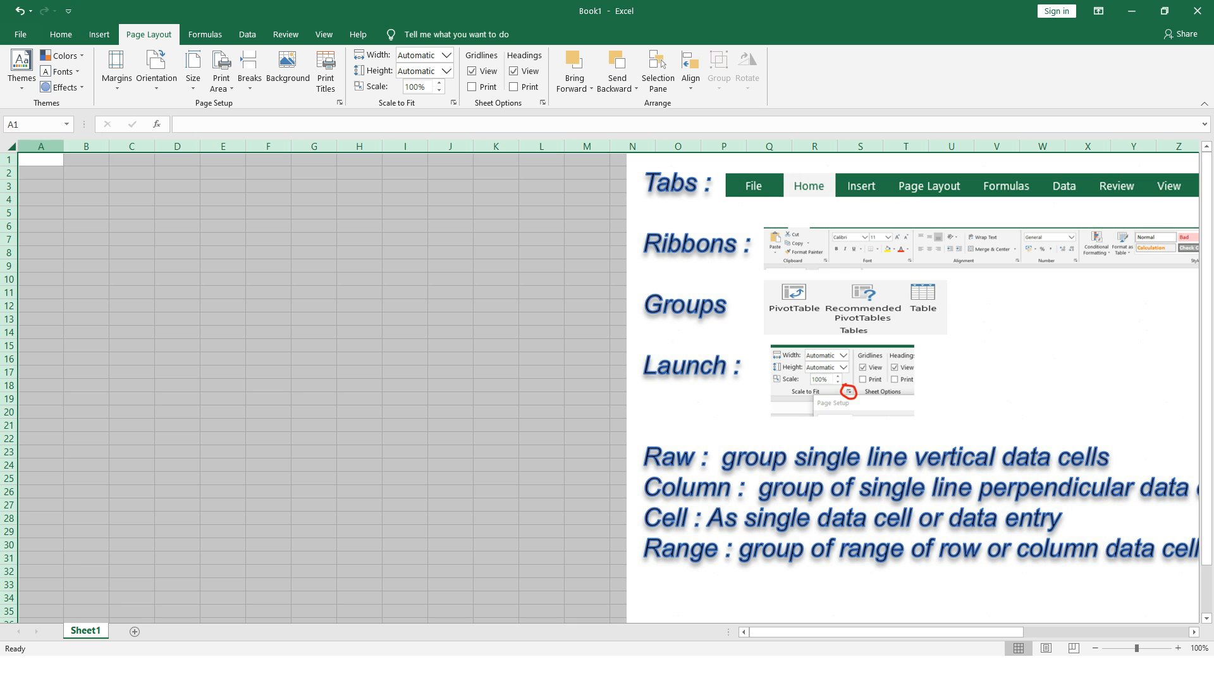
left_click(40, 160)
left_click(40, 174)
left_click(40, 187)
Enter "Data of students", "Class", "Name" and "Roll number" in cells A1 to A4
left_click(41, 160)
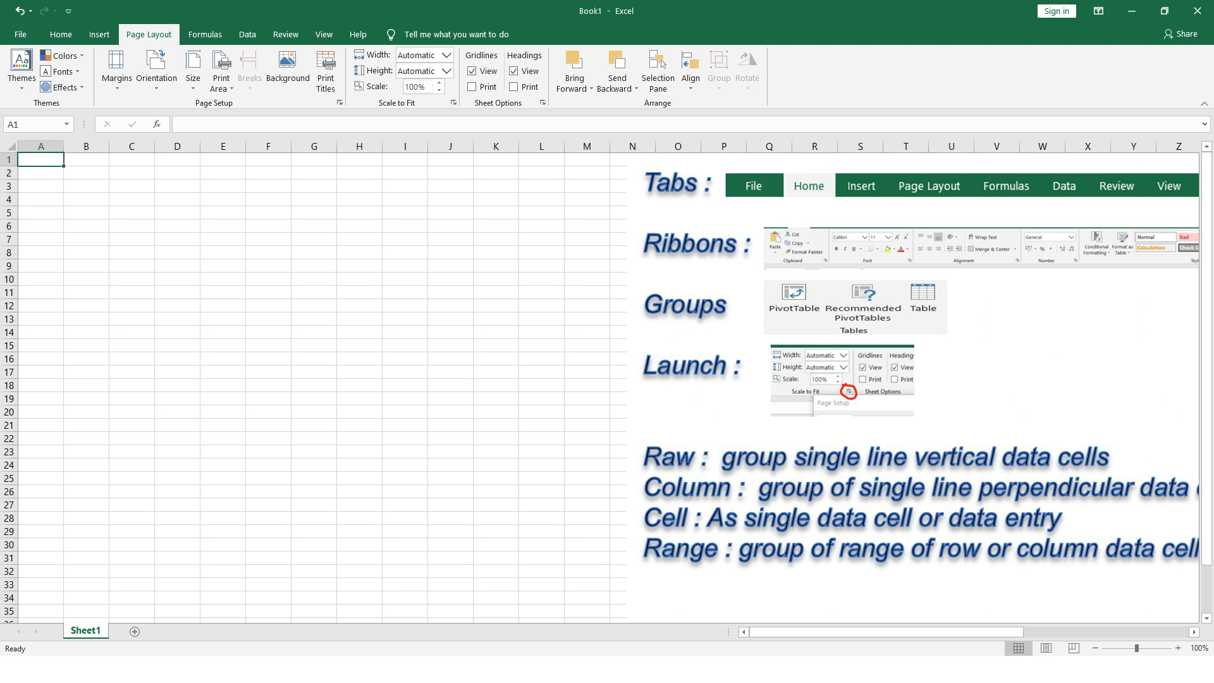
type("Da")
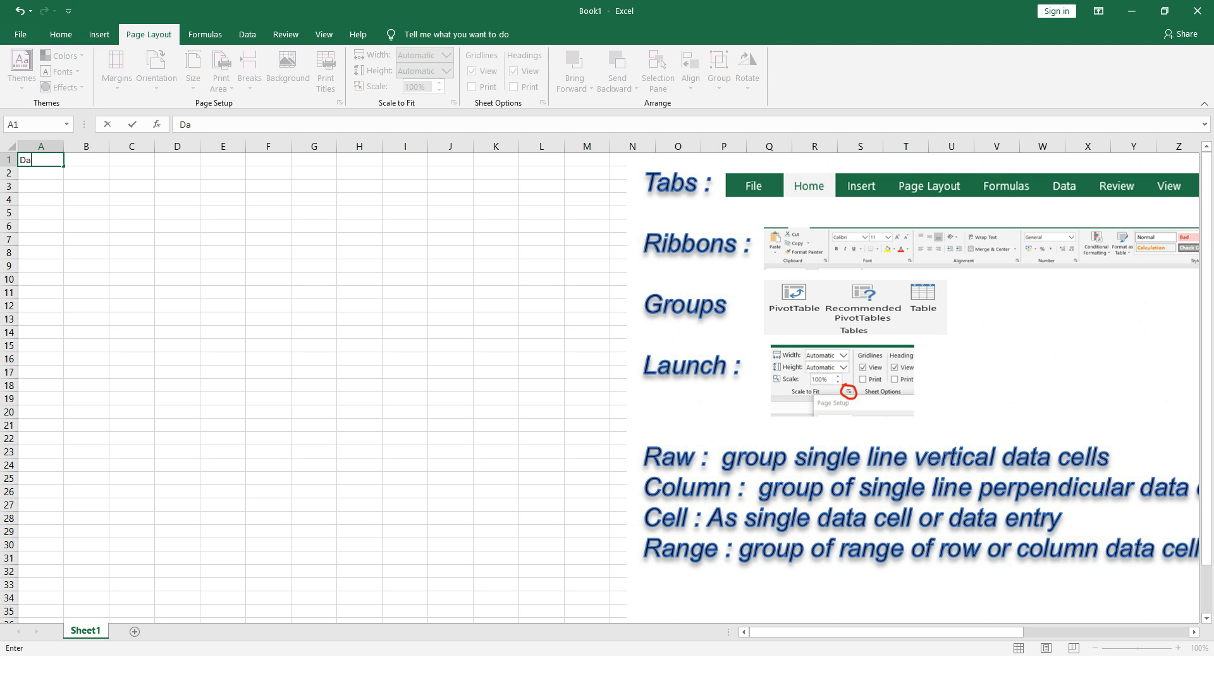
type("ta of students")
key("Return")
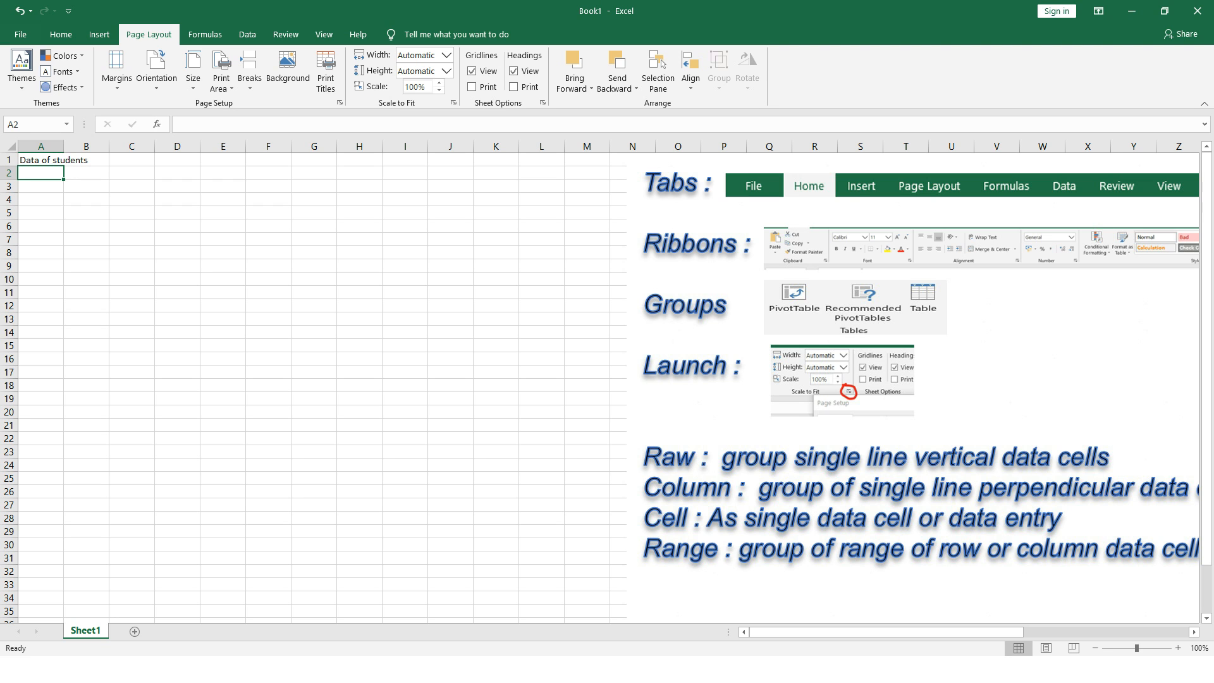
type("Class")
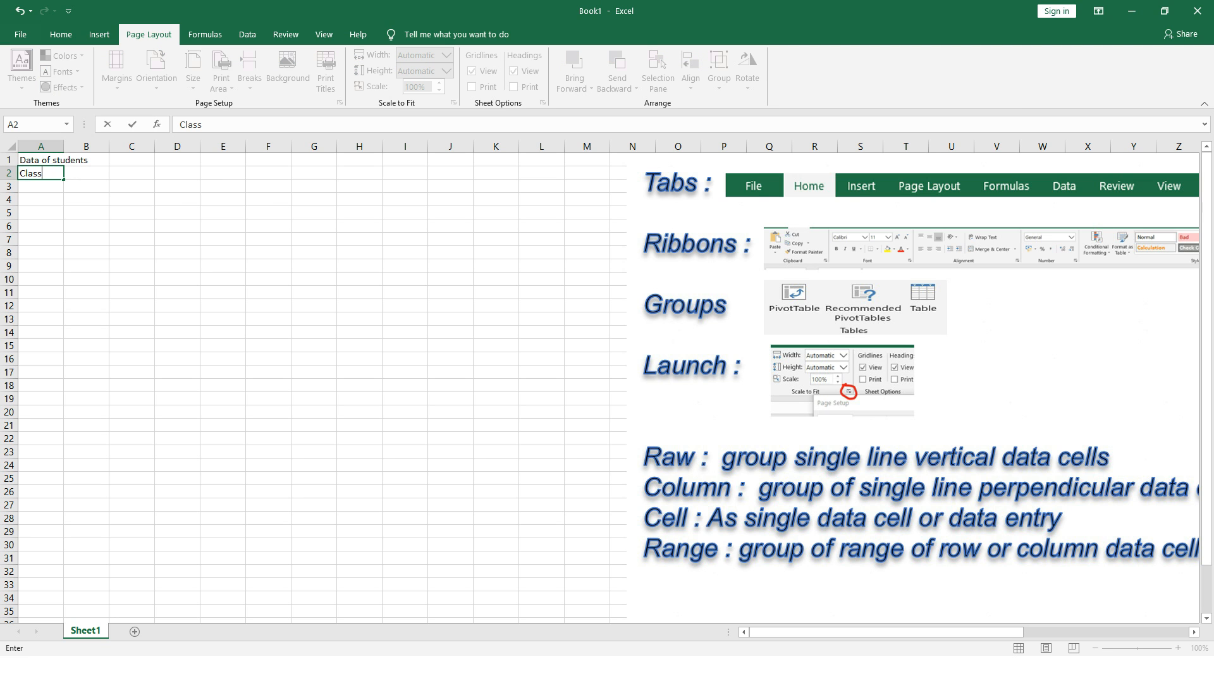
key("Return")
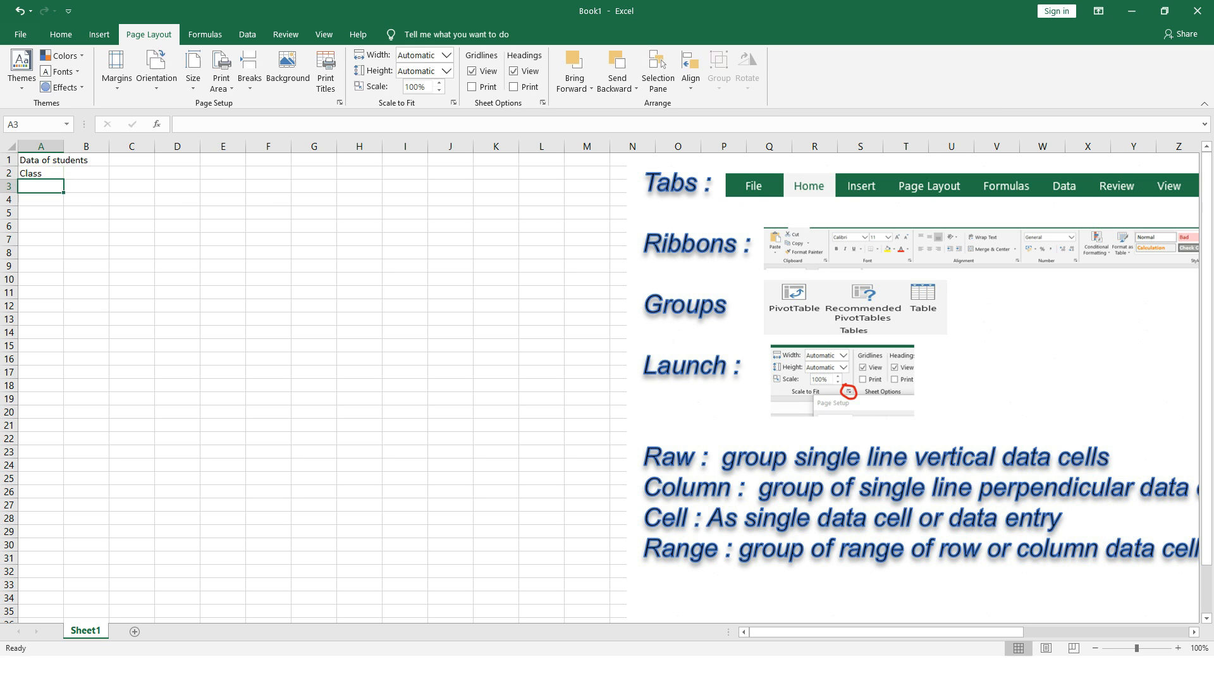
type("Name")
key("Return")
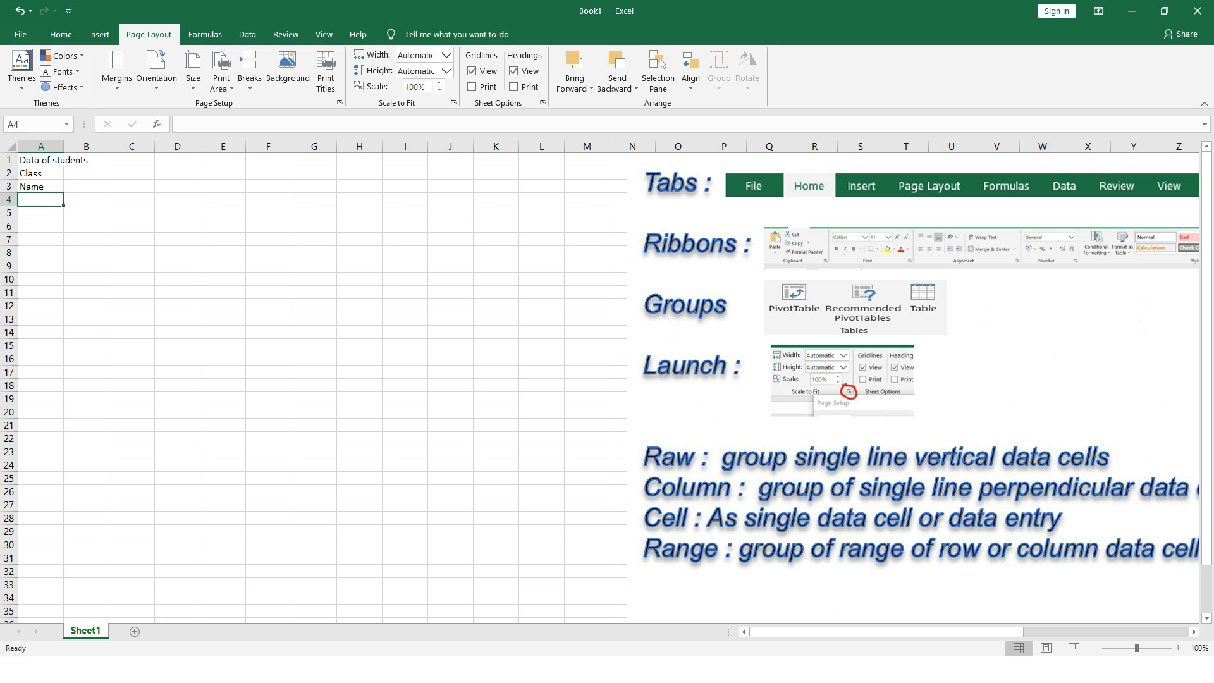
type("Roll number")
key("Return")
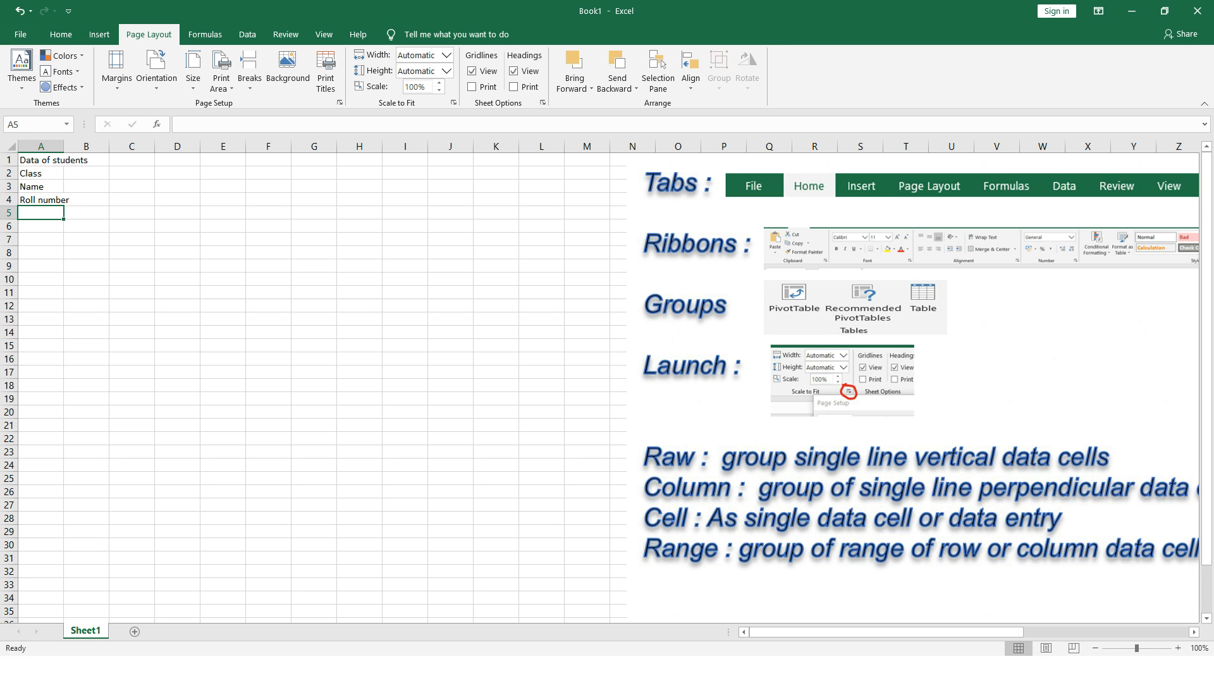
Enter the label "marks" in cell A5 and the first class, "5th", in cell B2
type("marks")
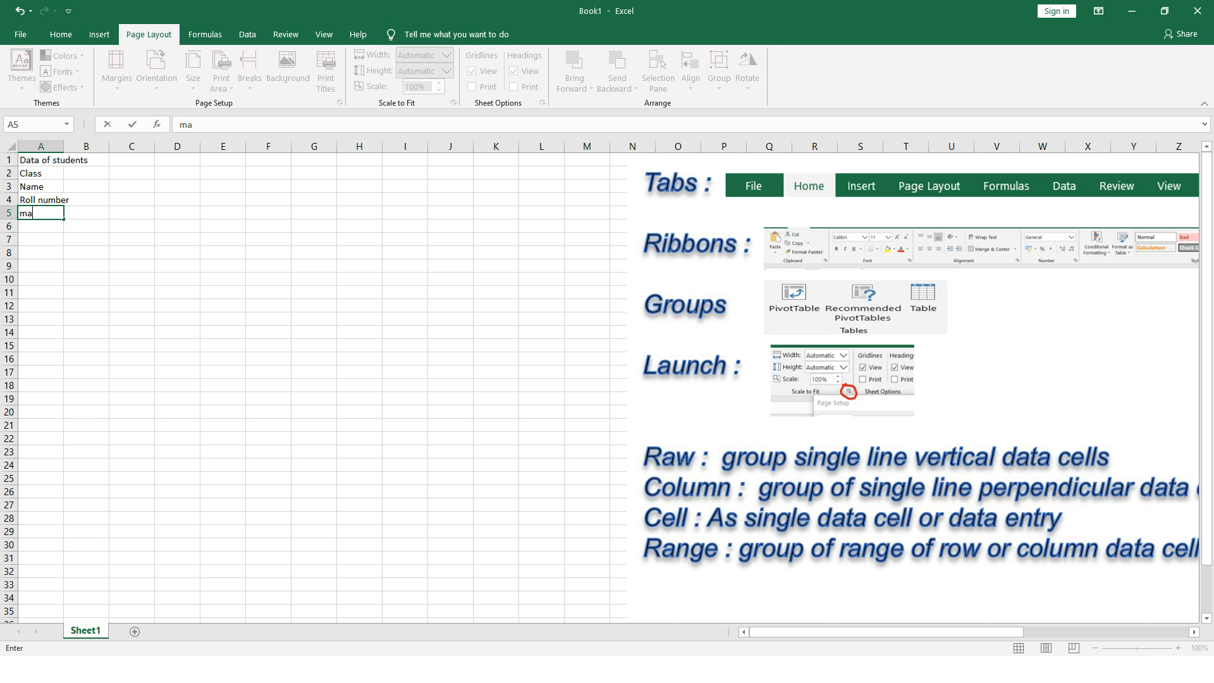
key("Return")
key("Up")
key("Up")
key("Up")
key("Up")
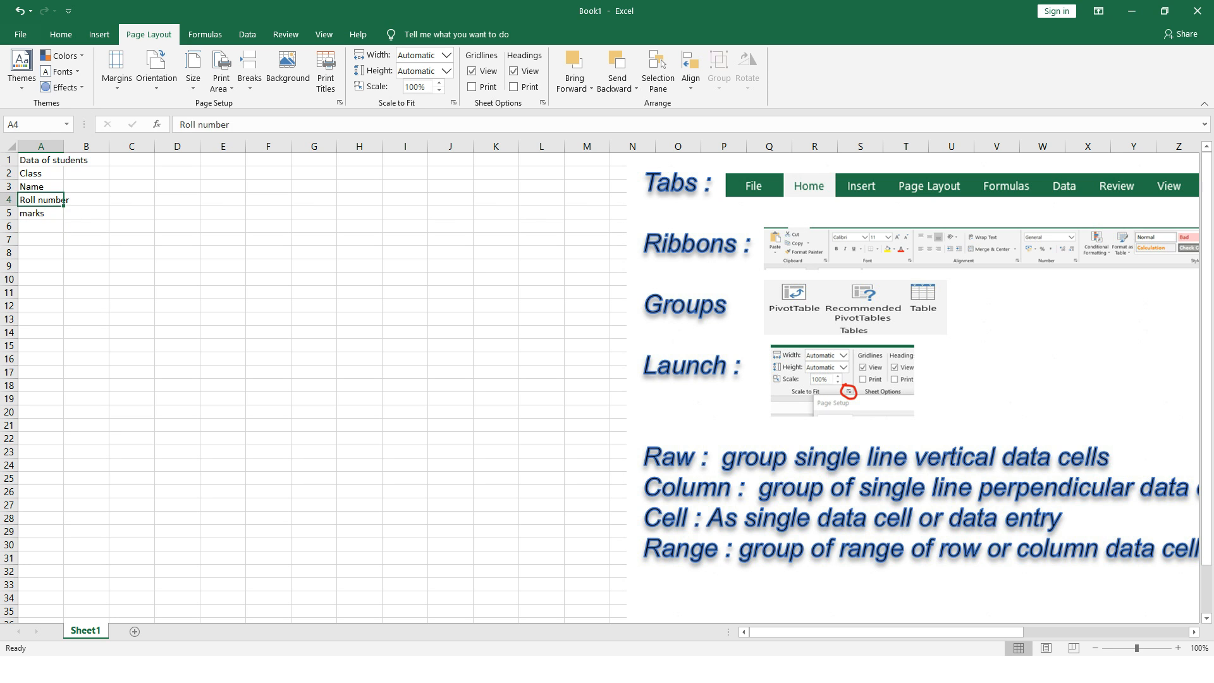
key("Right")
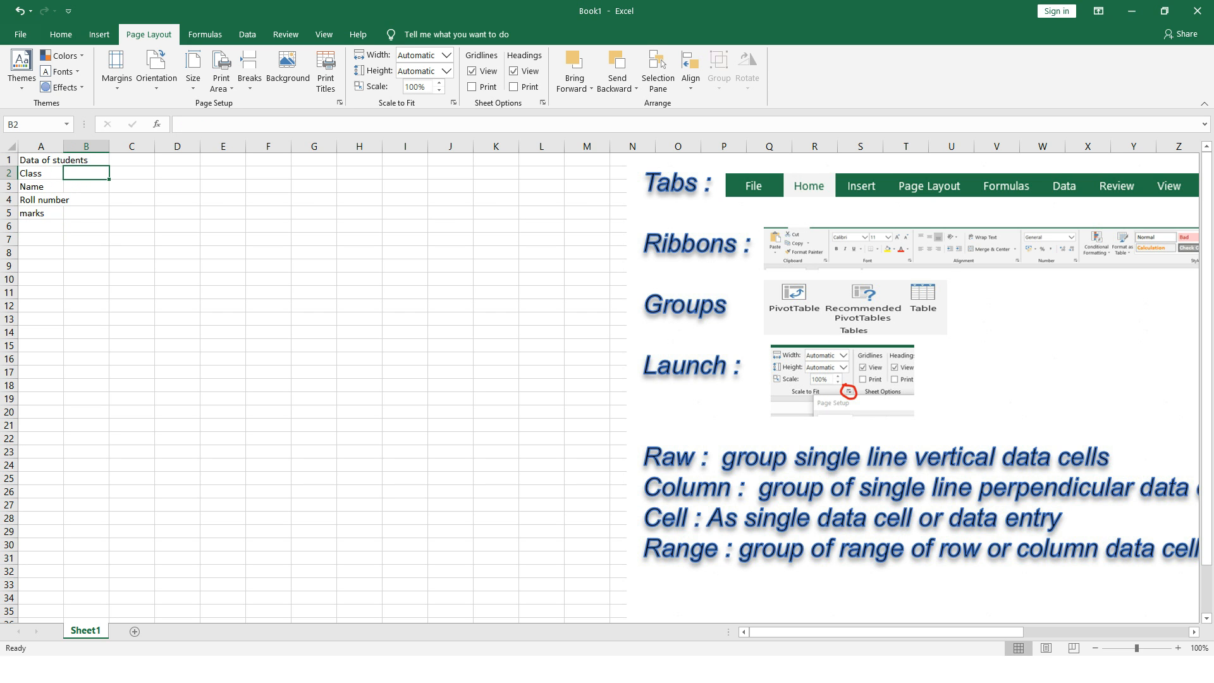
type("5th")
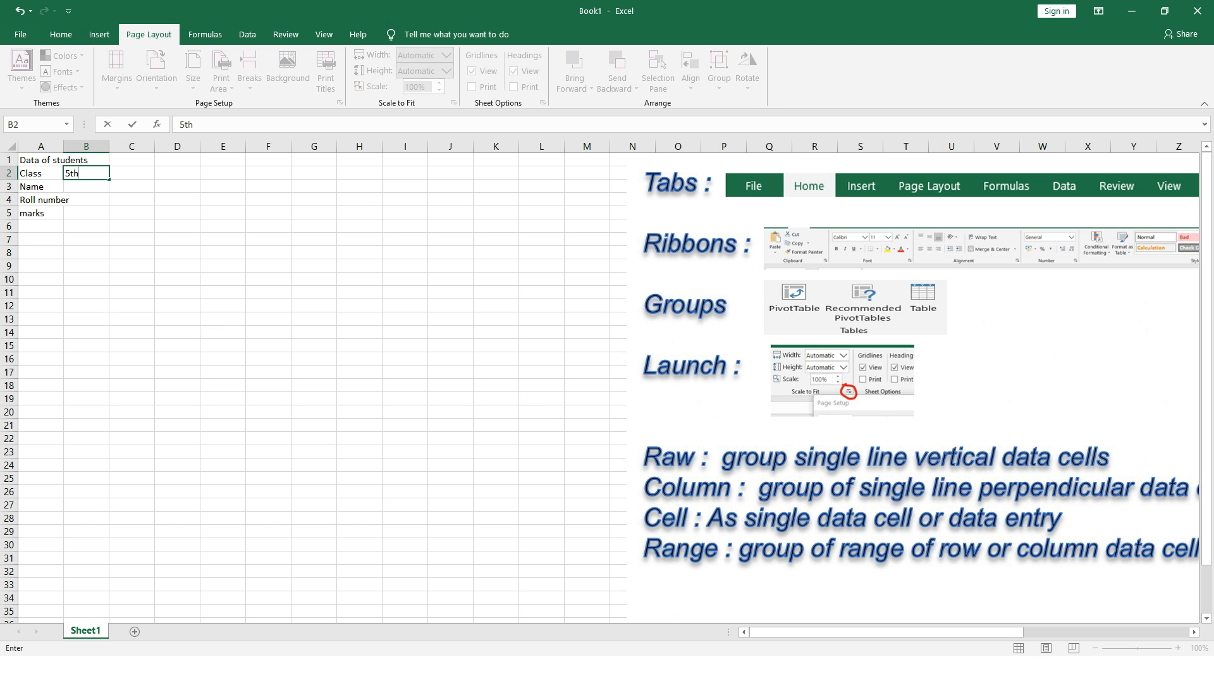
Complete the Class row by entering "6th" in cell C2 and "7th" in cell D2
key("Right")
type("6th")
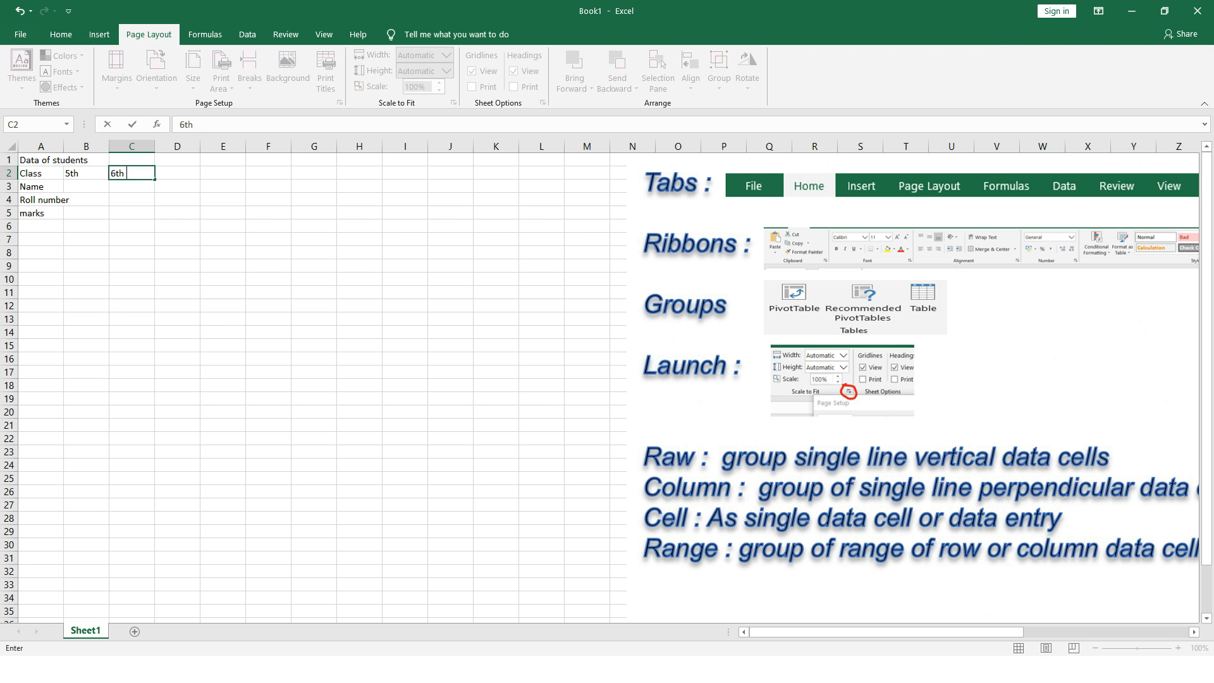
key("Return")
key("Up")
key("Right")
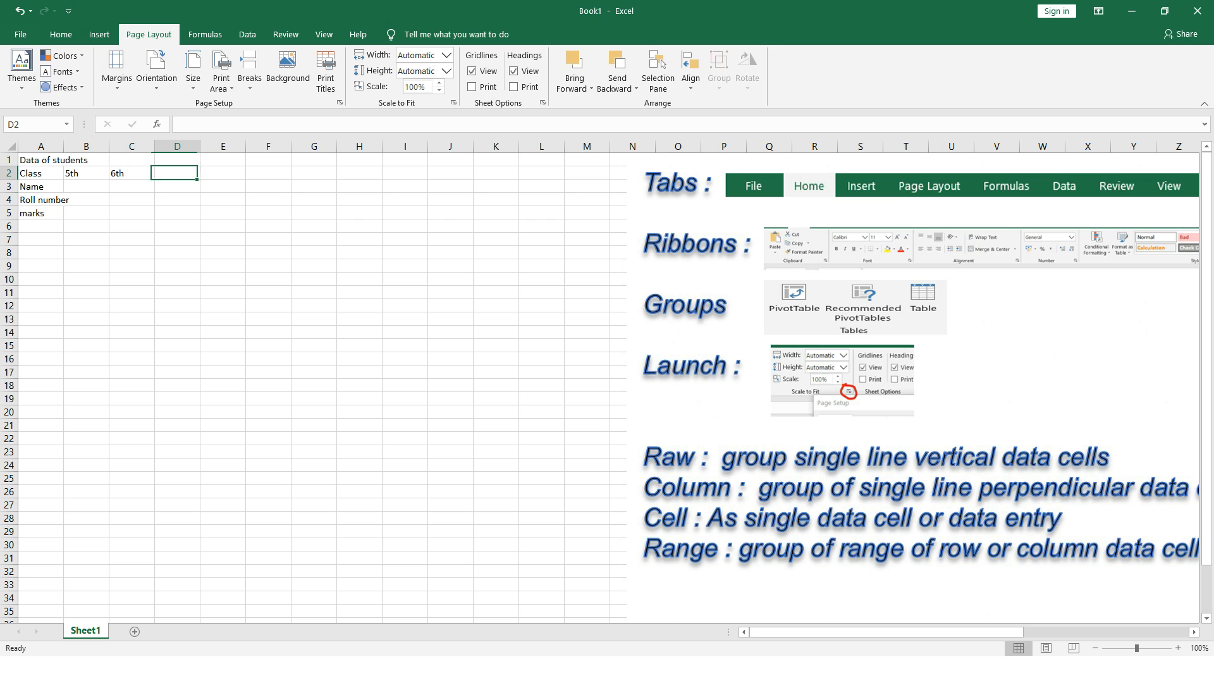
type("7th")
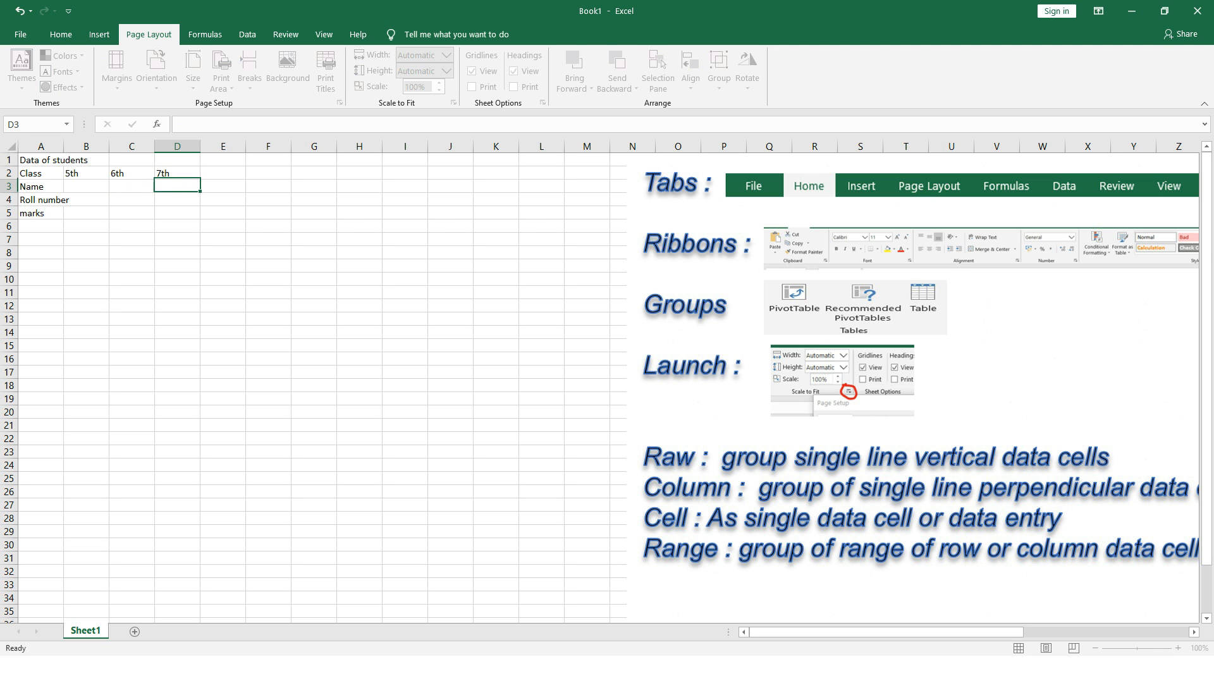
key("Return")
Fill the Name row by entering the three students' first names in cells B3 to D3
key("Left")
key("Left")
key("Left")
key("Right")
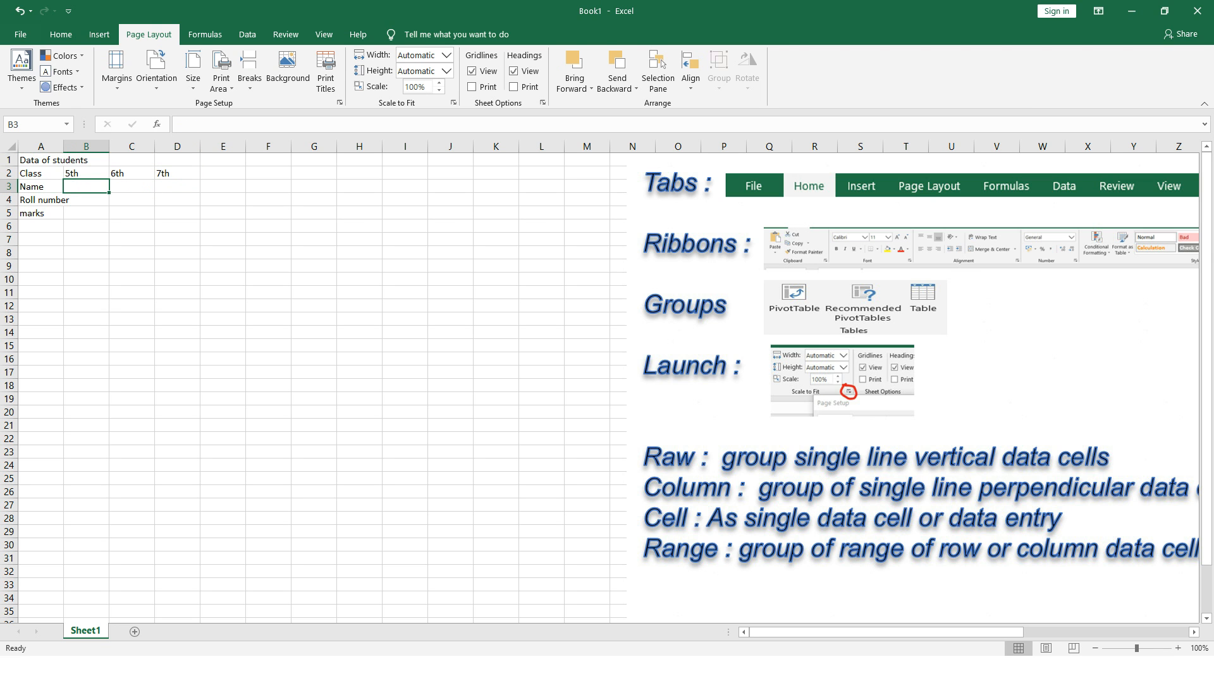
type("Mohit")
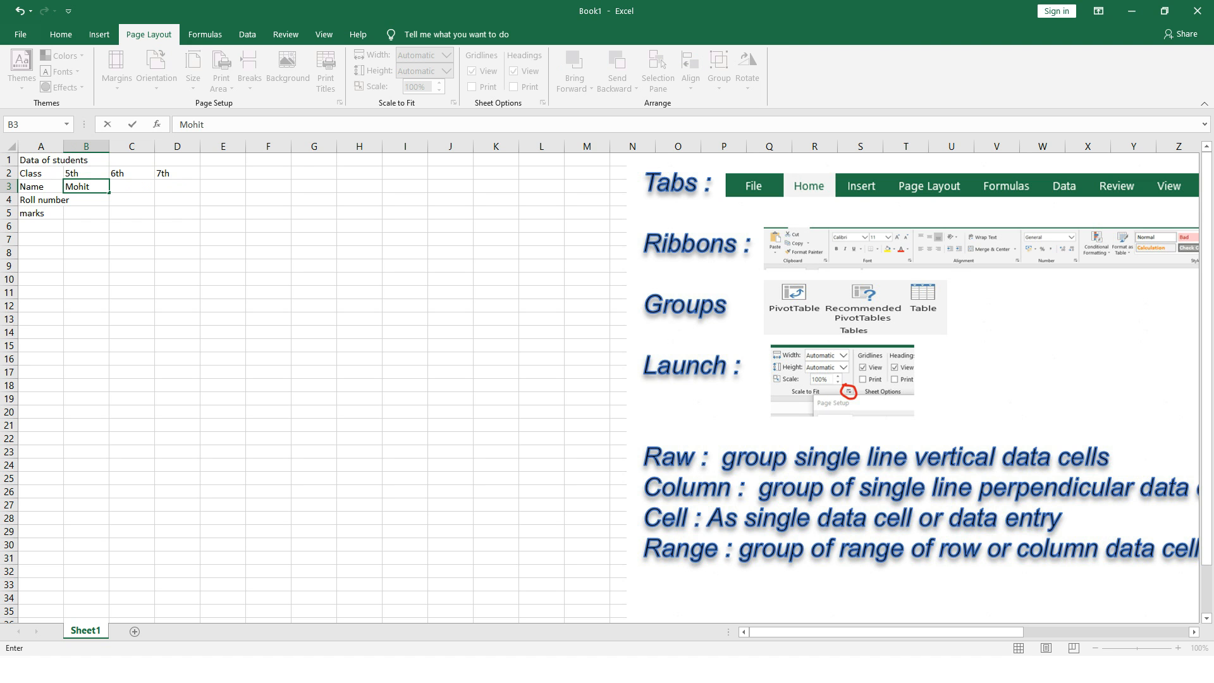
key("Right")
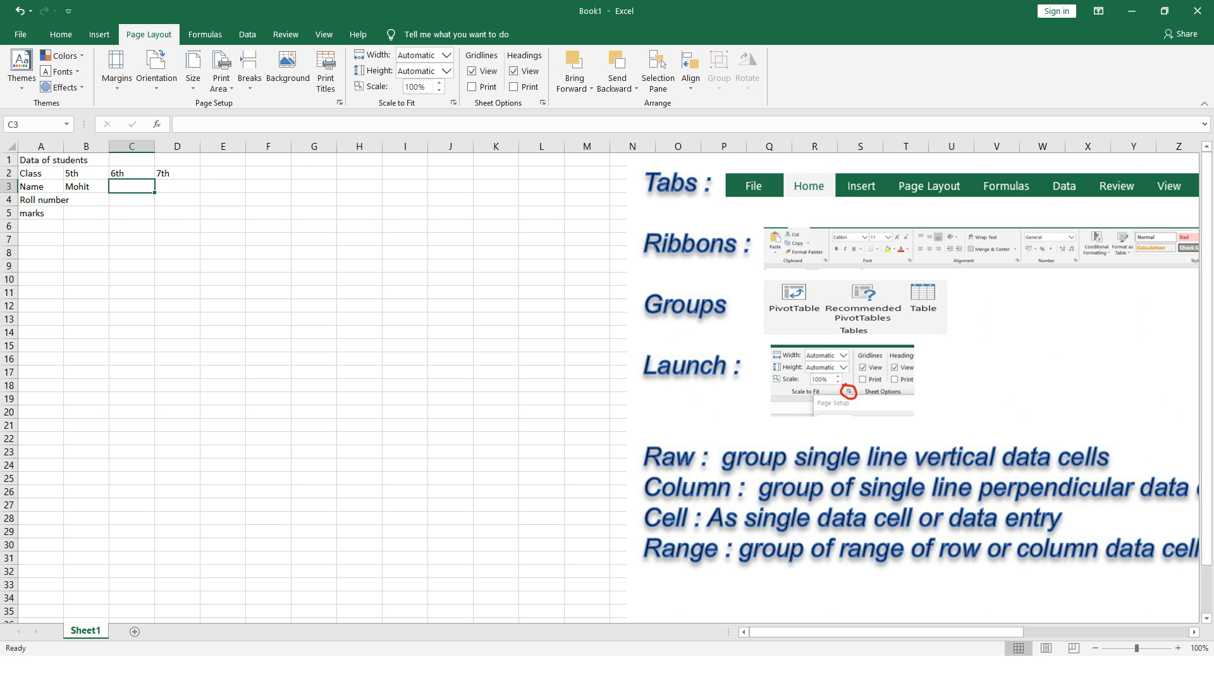
type("Aman")
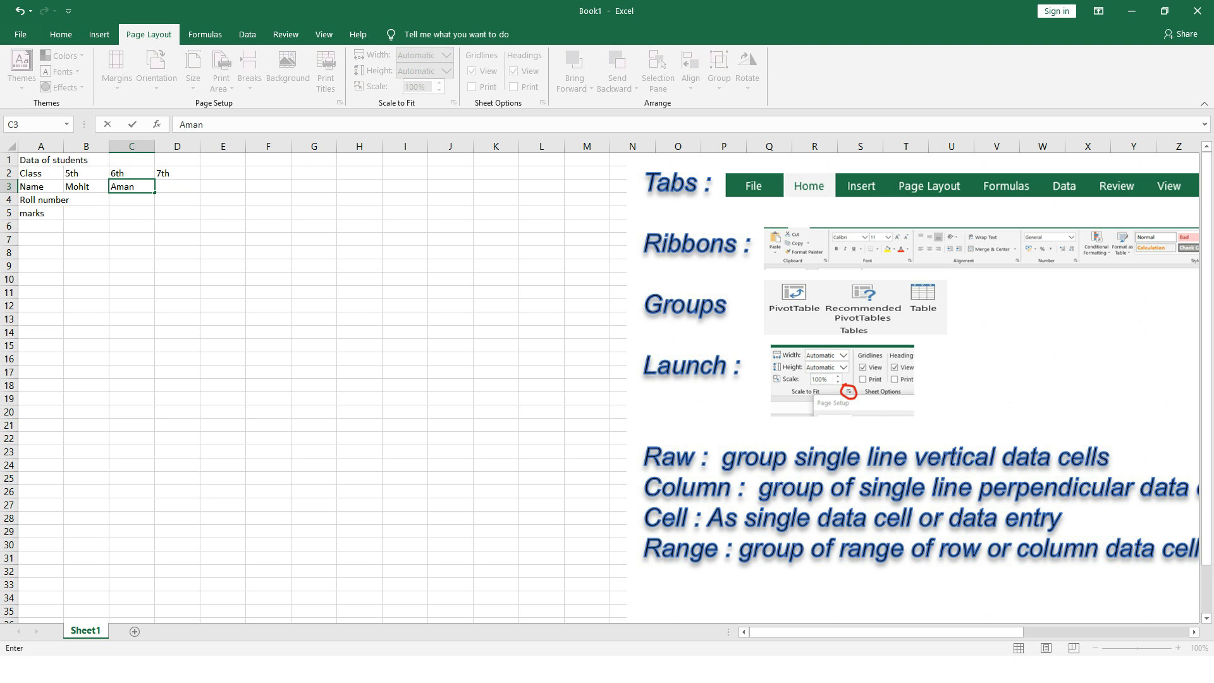
key("Right")
type("S")
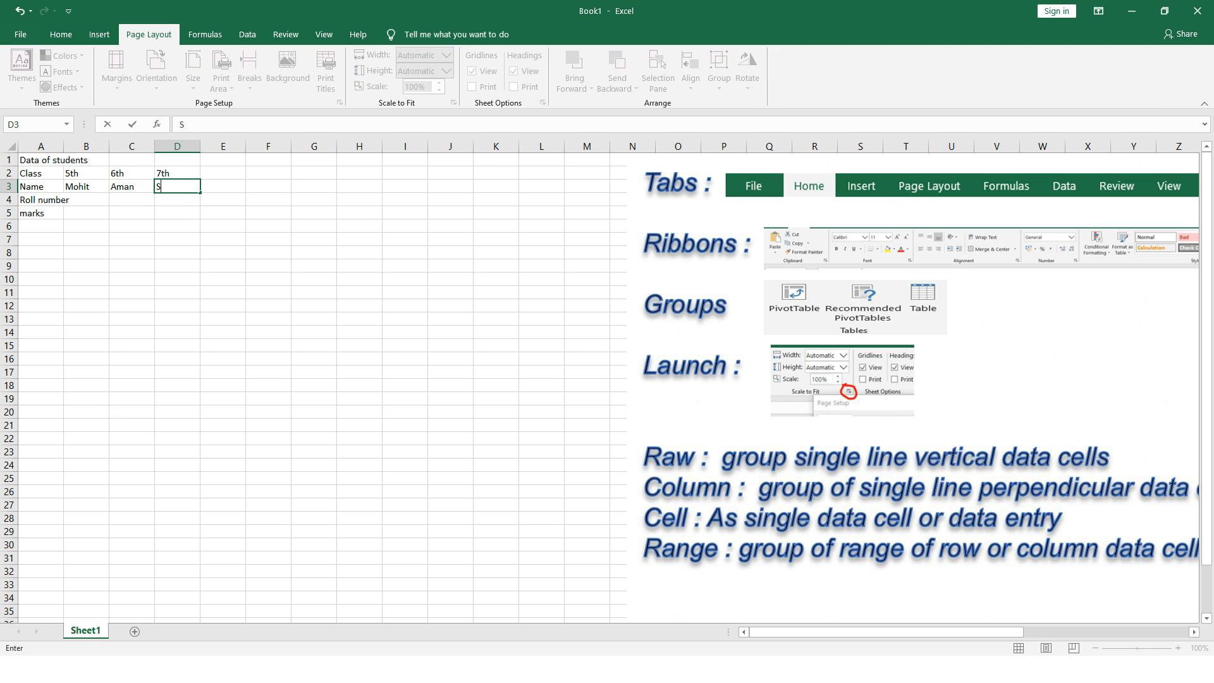
type("hashank")
key("Return")
Fill the Roll number row with 91, 92 and 93 in cells B4 to D4
key("Left")
key("Left")
key("Left")
key("Right")
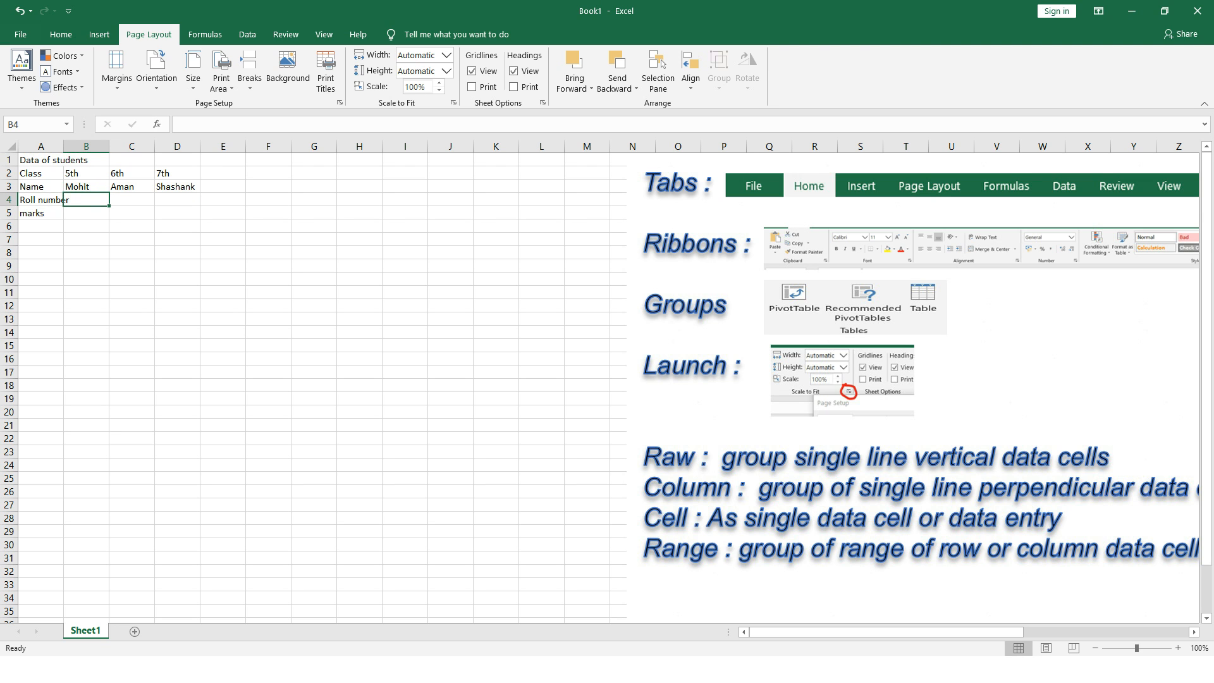
type("91")
key("Tab")
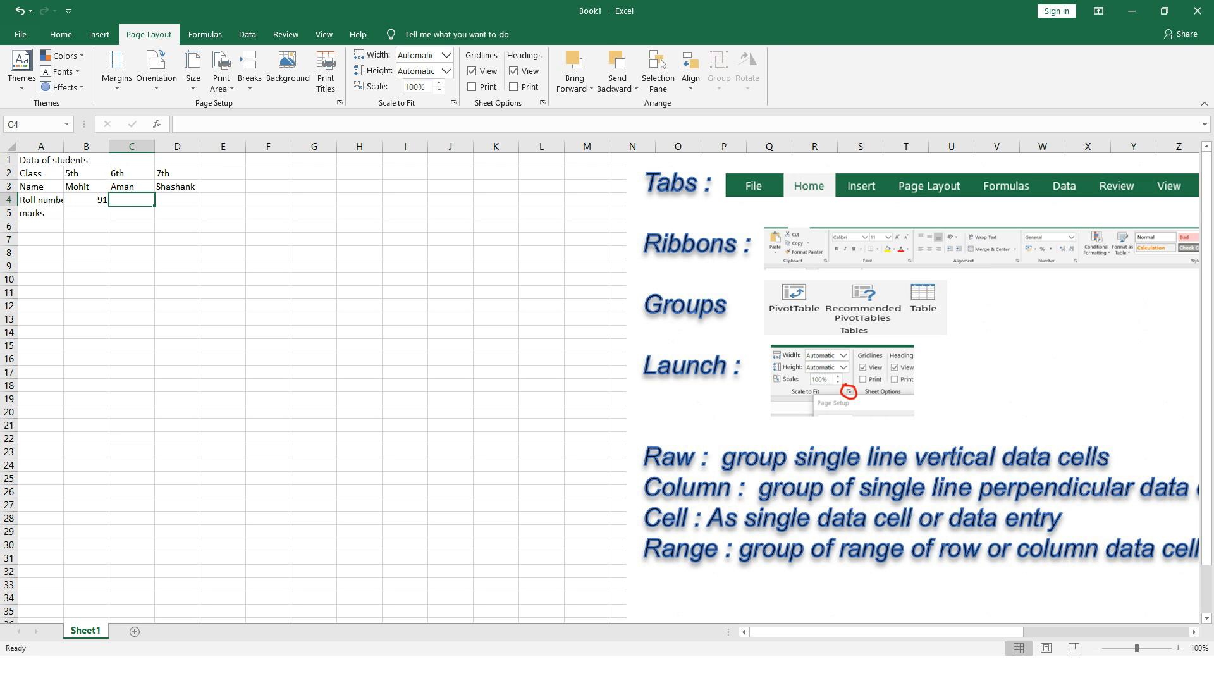
type("9")
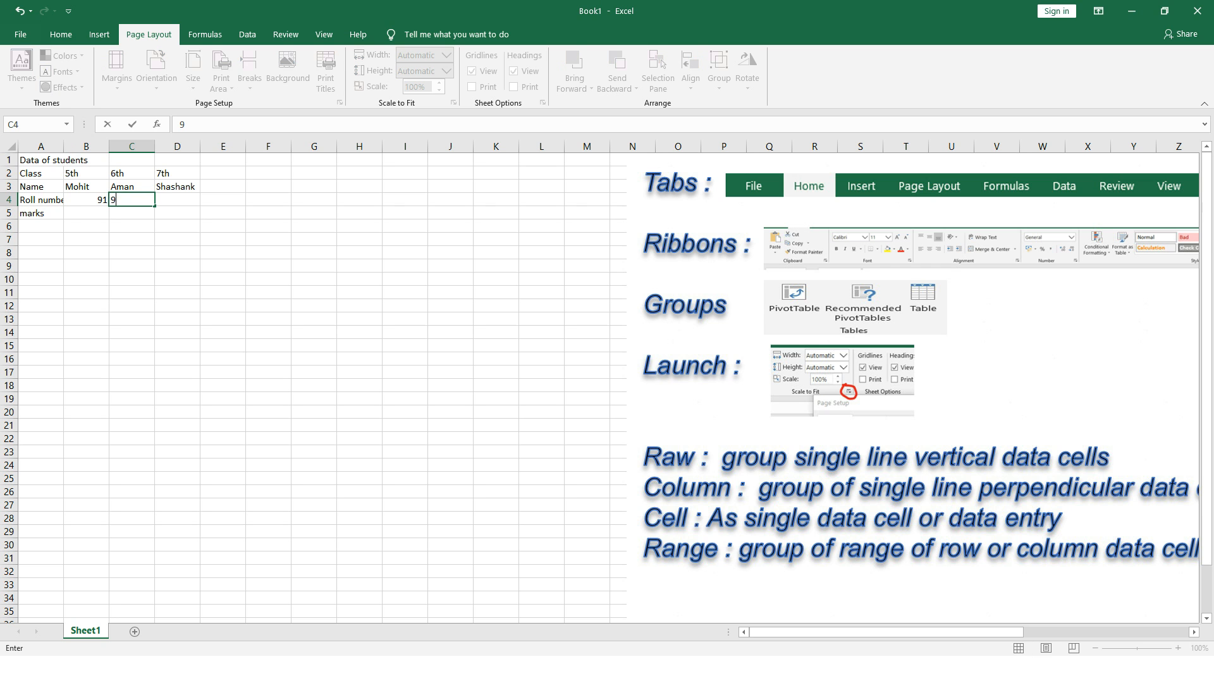
type("2")
key("Tab")
type("93")
key("Down")
Enter 87% as the first student's marks in cell B5
key("Left")
key("Left")
key("Left")
key("Right")
type("87%")
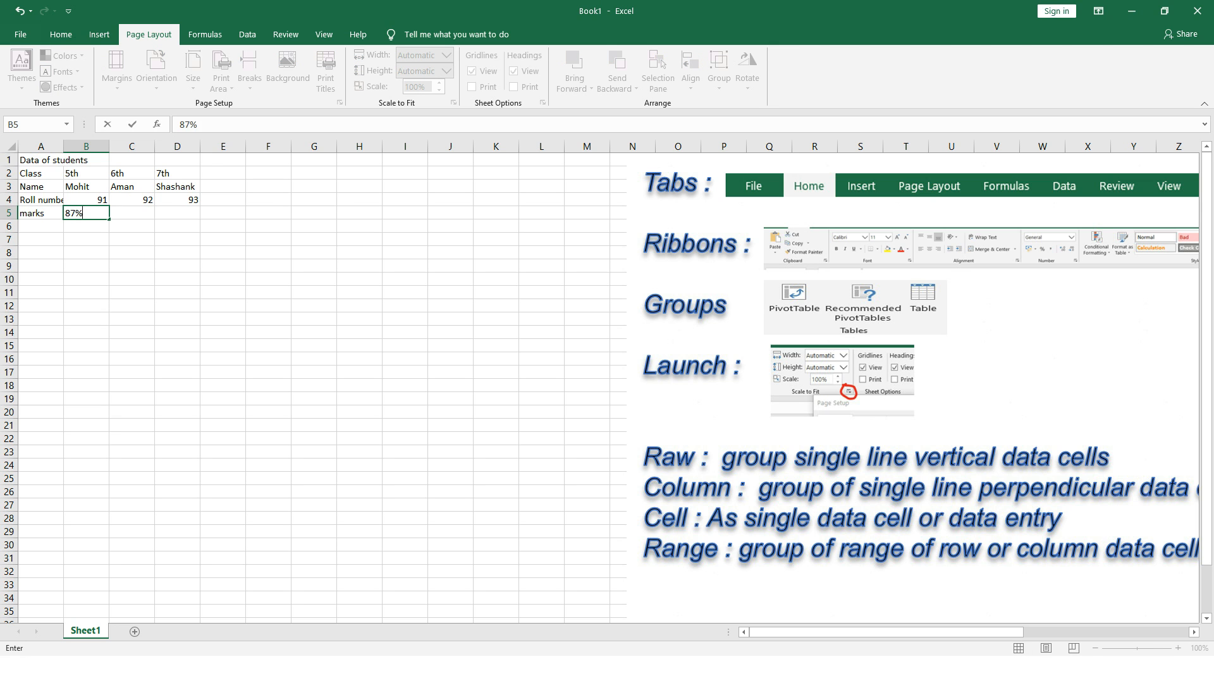
key("Return")
Complete the marks row with 91% in cell C5 and 88% in cell D5
key("Right")
key("Up")
type("91")
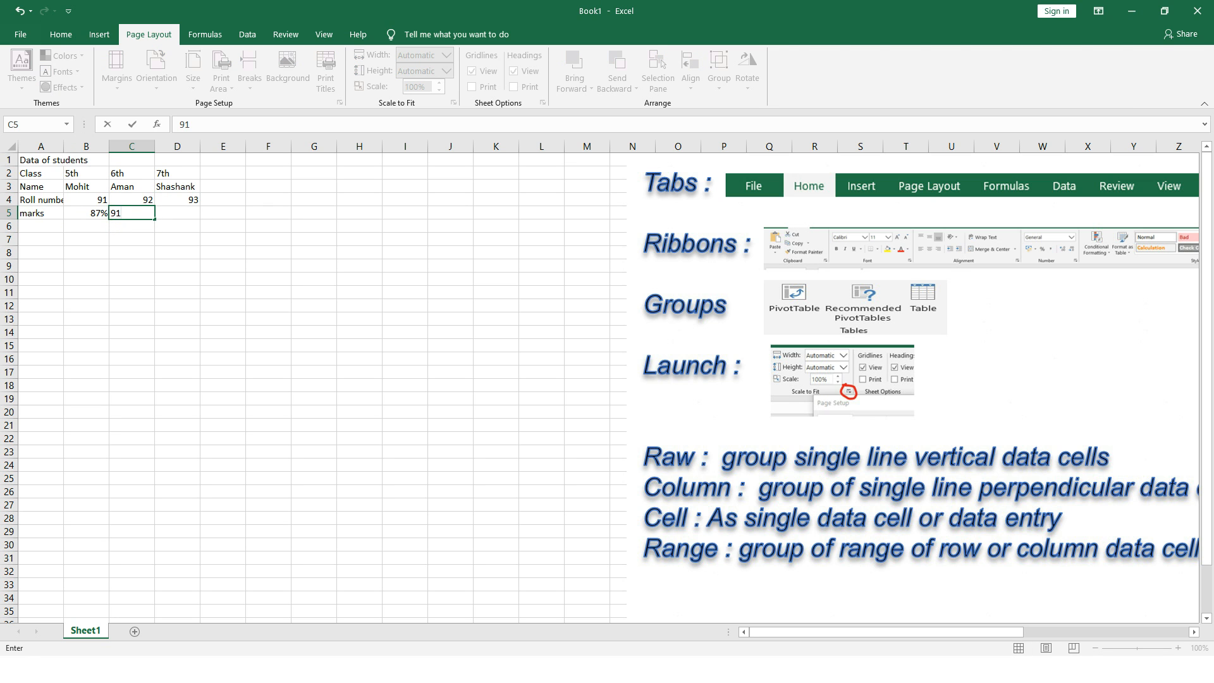
key("Right")
key("Left")
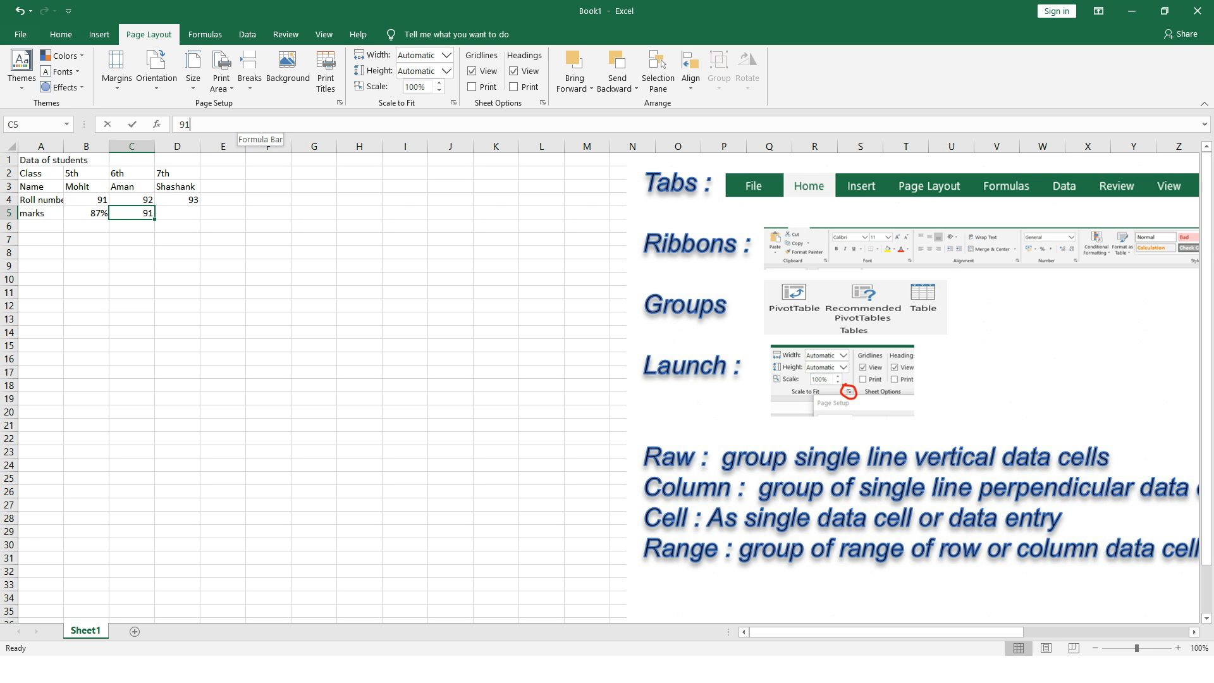
left_click(253, 124)
type("%")
key("Tab")
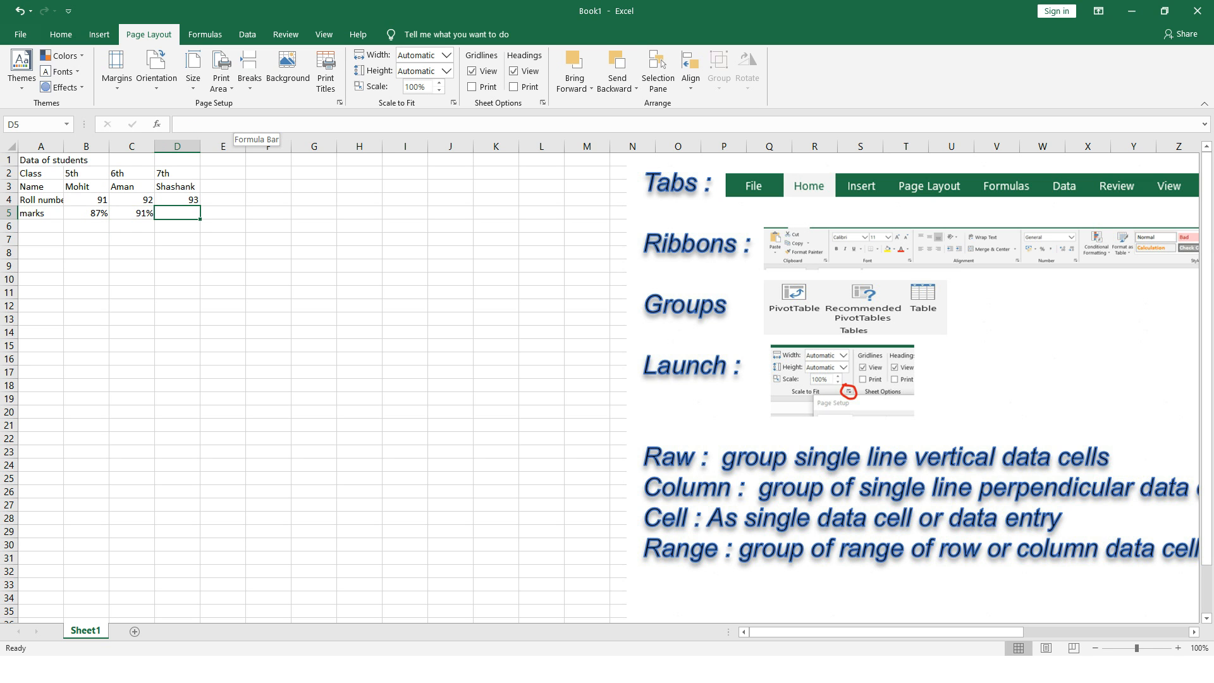
type("88%")
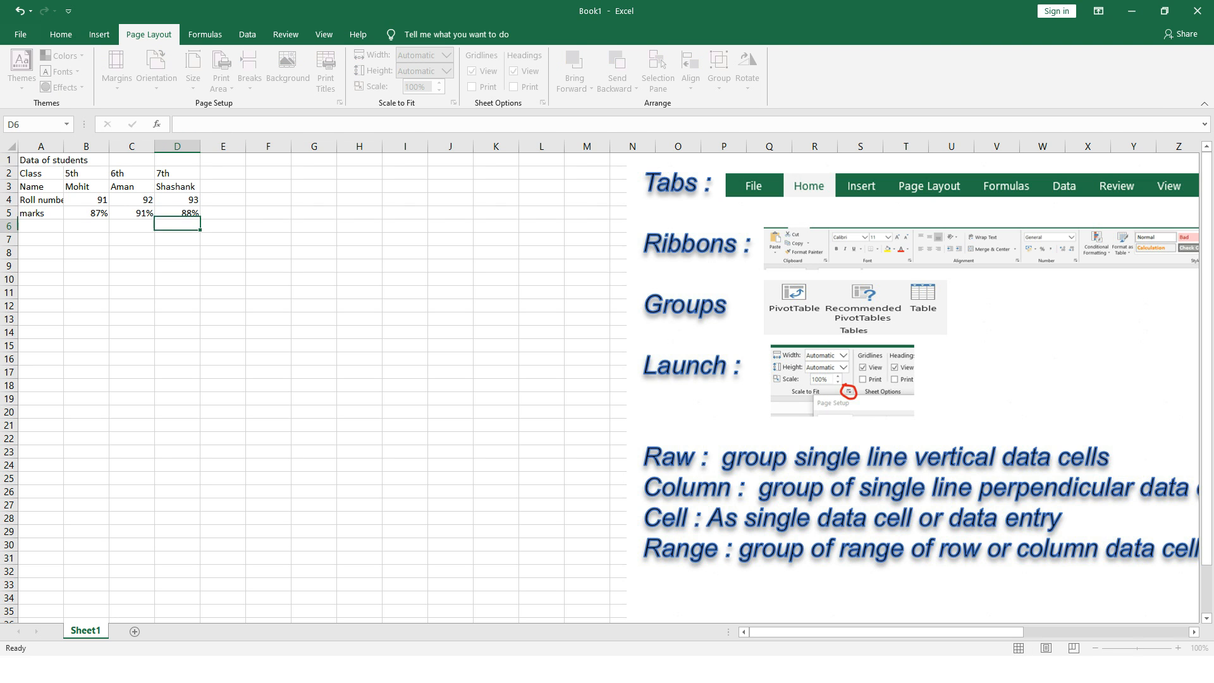
key("Return")
key("Up")
key("Up")
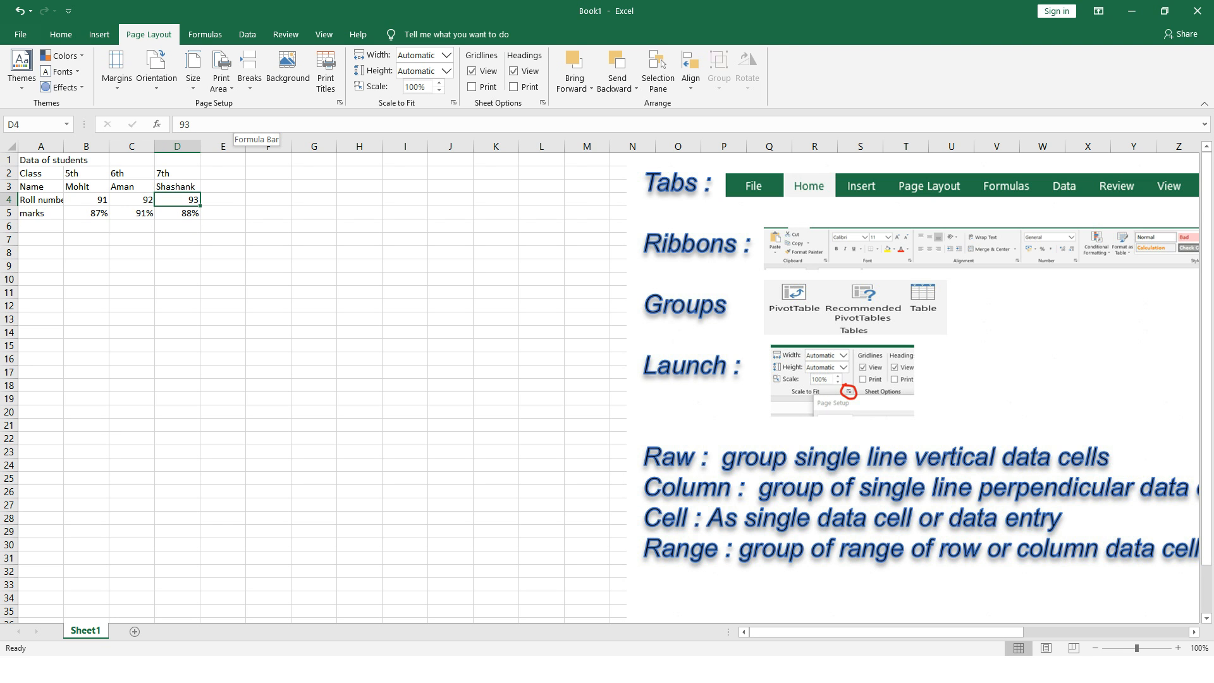
Select column A, row 1 and individual cells of the student list in turn to examine columns, rows and cells
left_click(40, 173)
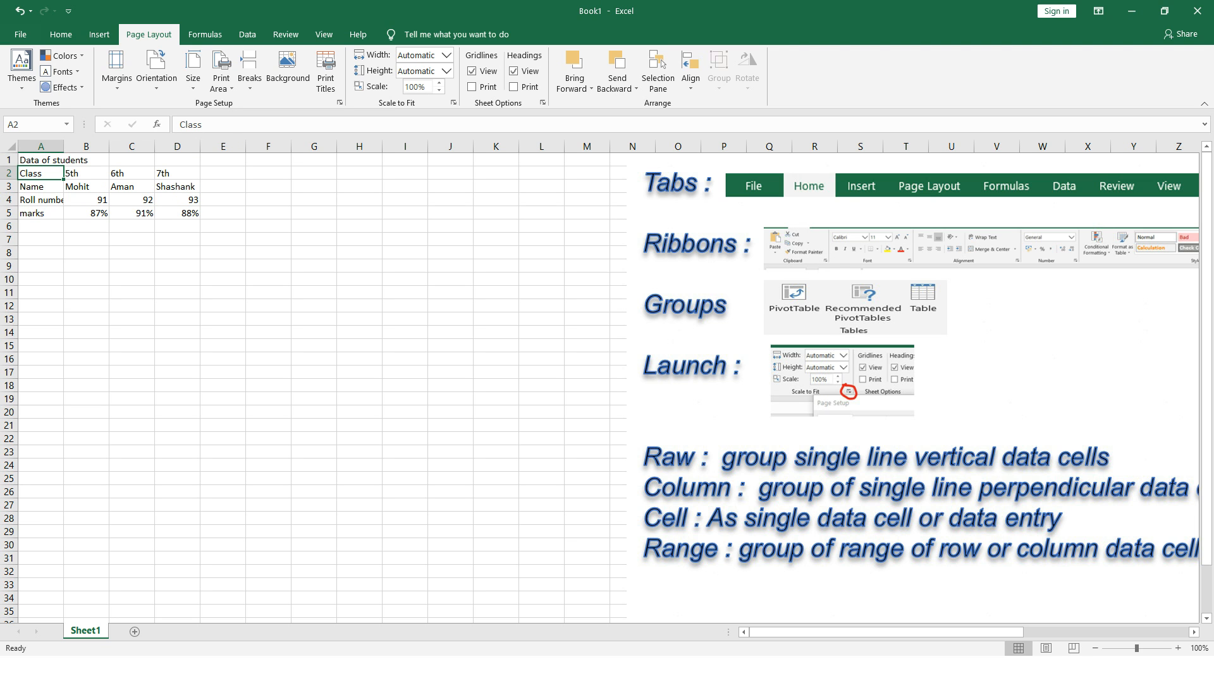
left_click(40, 147)
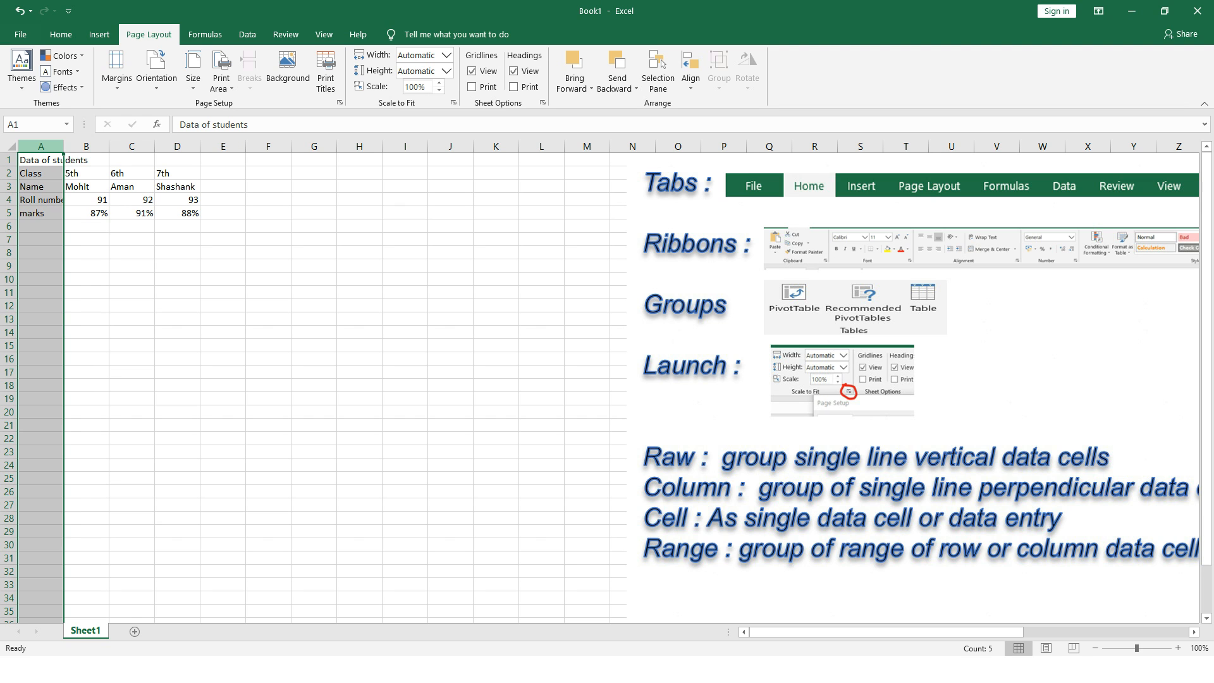
left_click(9, 159)
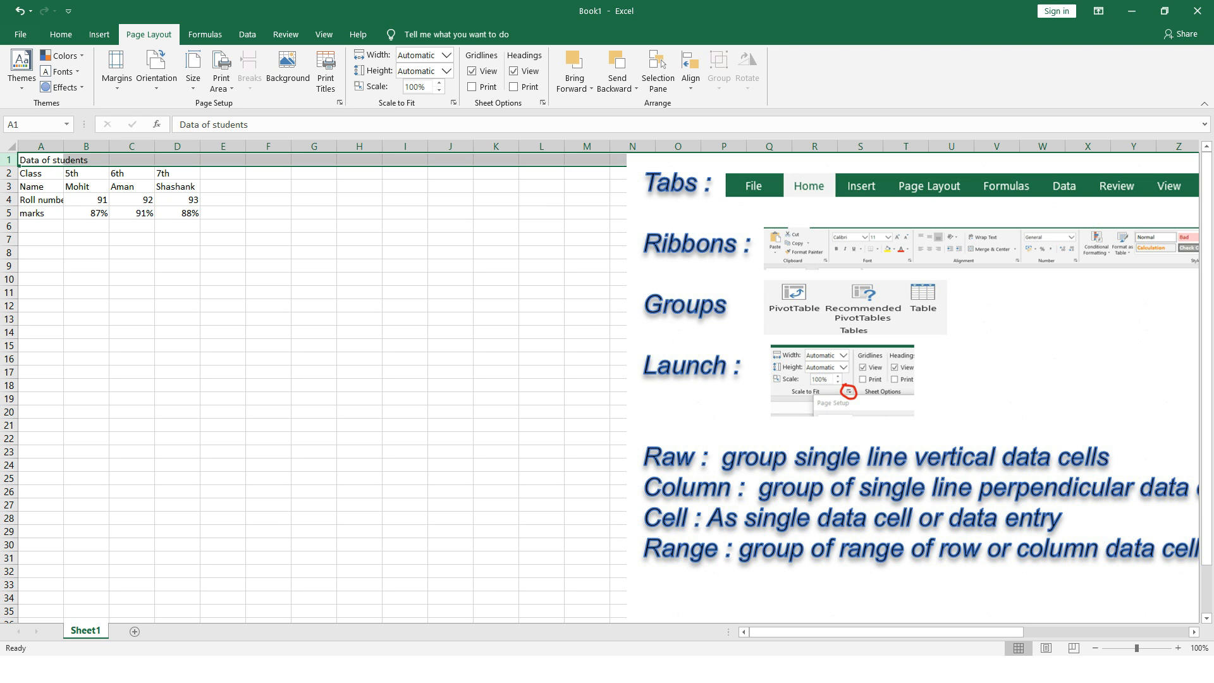
left_click(40, 173)
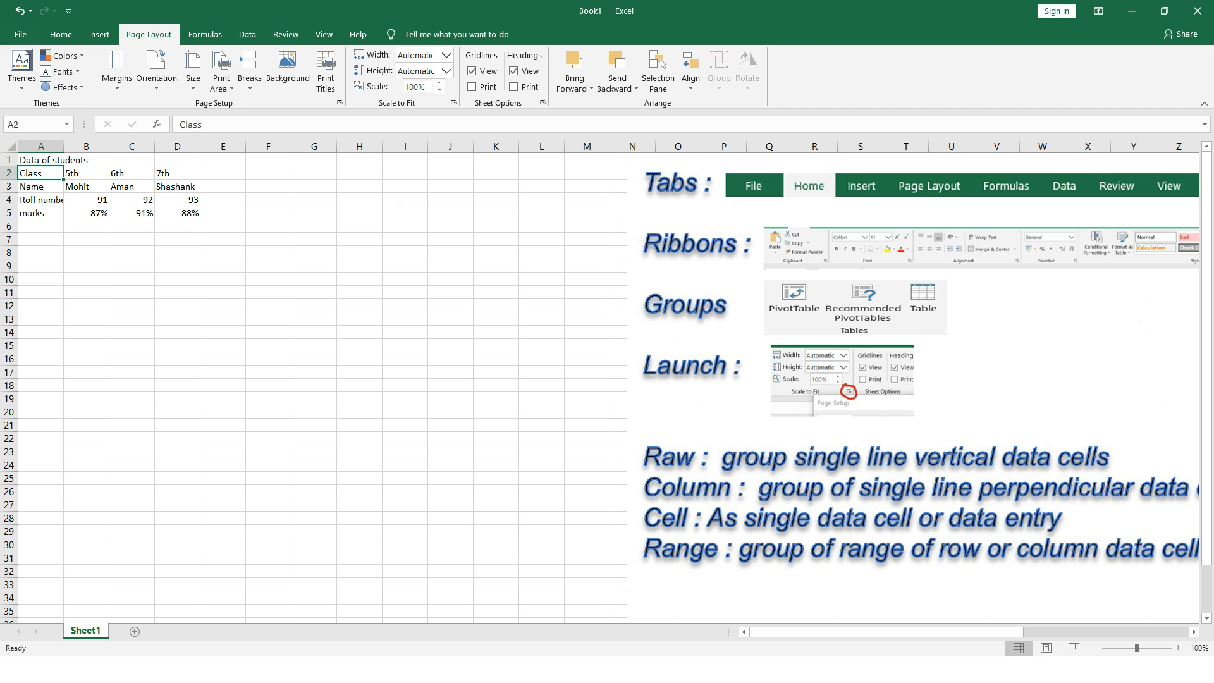
left_click(41, 186)
left_click(40, 174)
left_click(41, 186)
left_click(41, 174)
left_click(86, 173)
left_click(40, 173)
left_click(86, 173)
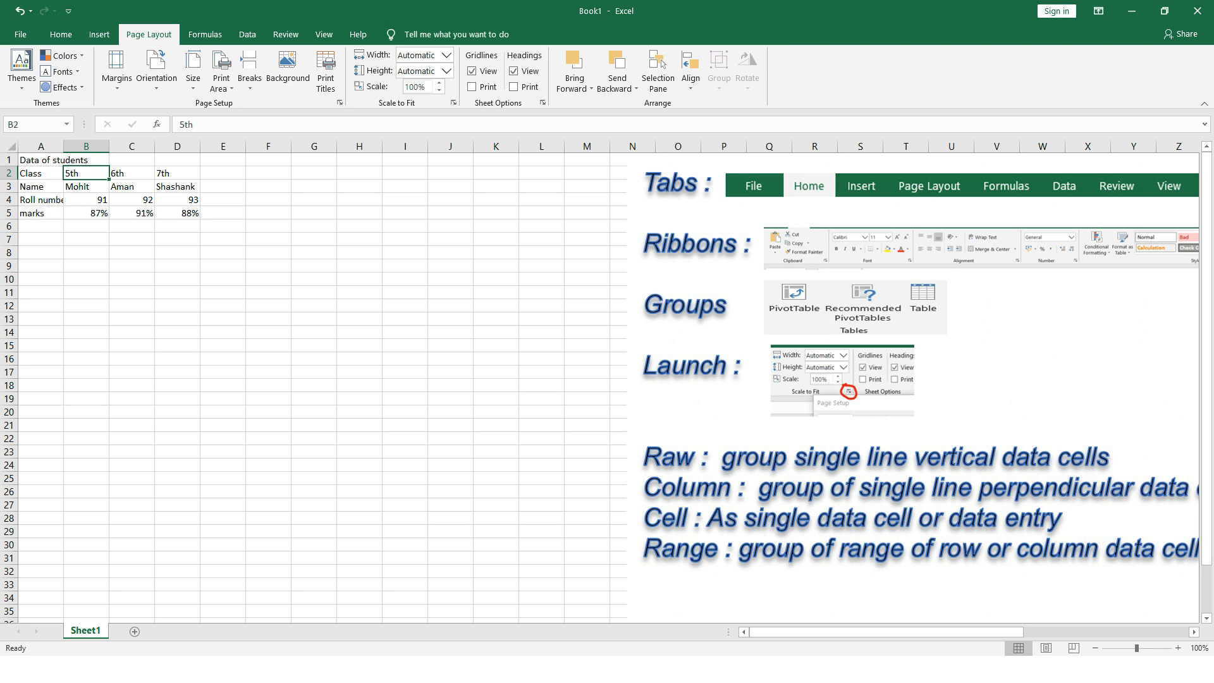
left_click(132, 173)
left_click(177, 173)
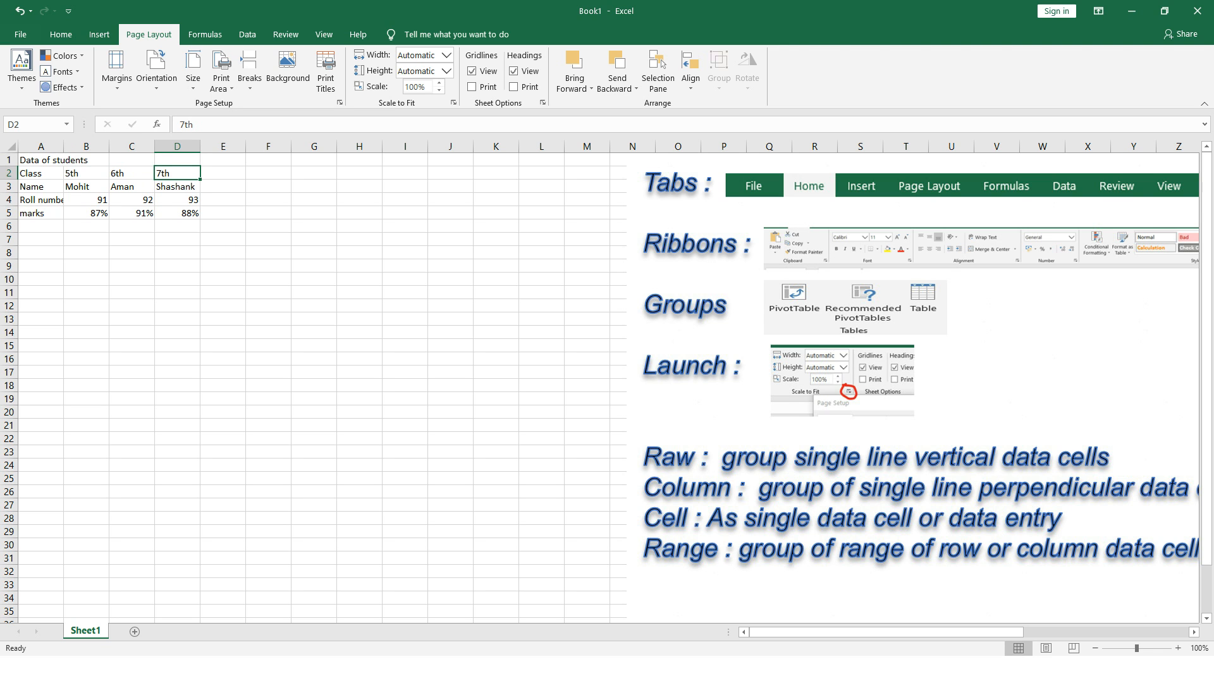
Select the range A2:D5, starting from the "Class" cell, to examine a multi-cell range
key("Left")
key("Left")
key("Left")
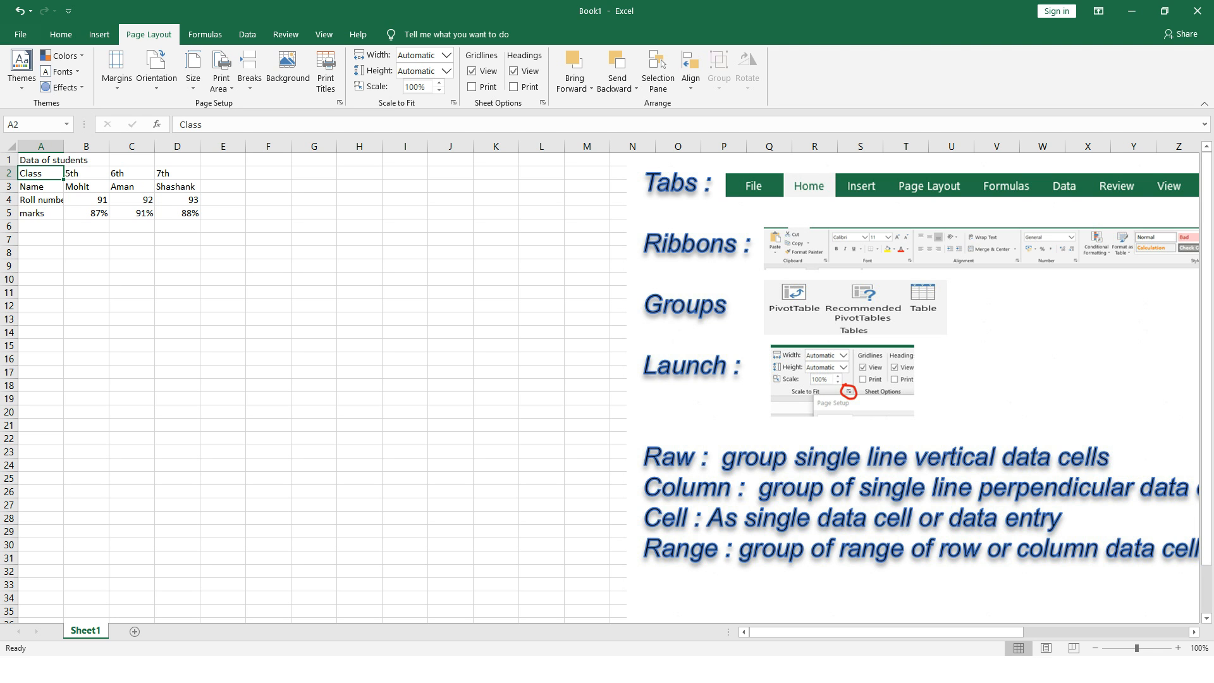
key("shift+Down")
key("shift+Down")
key("shift+Down")
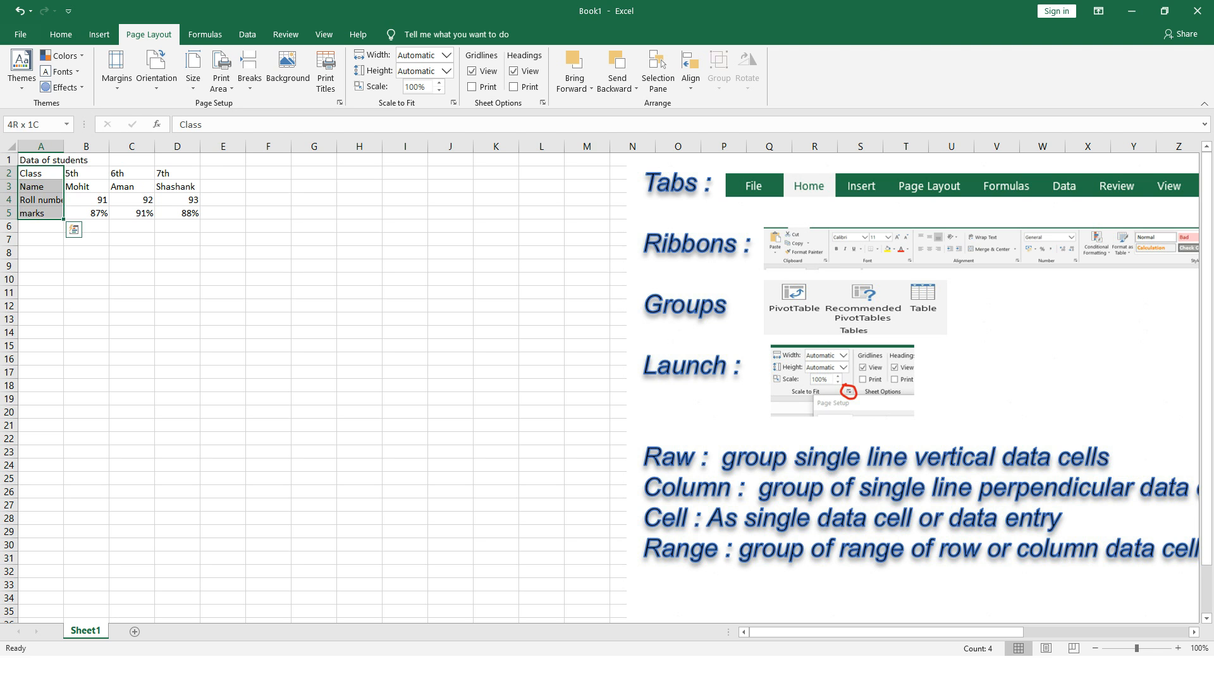
key("shift+Right")
key("shift+Right")
key("shift+Right")
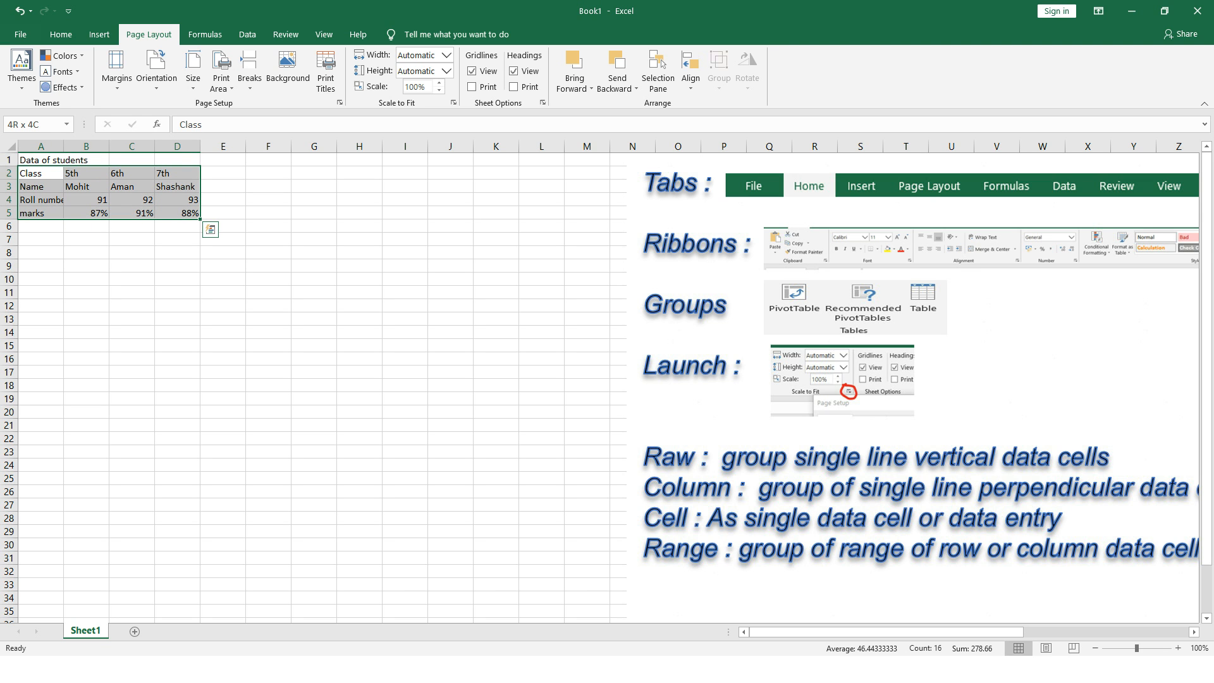
Check how the title in A1 extends over B1, and auto-fit the widths of columns A and B to their contents
left_click(40, 160)
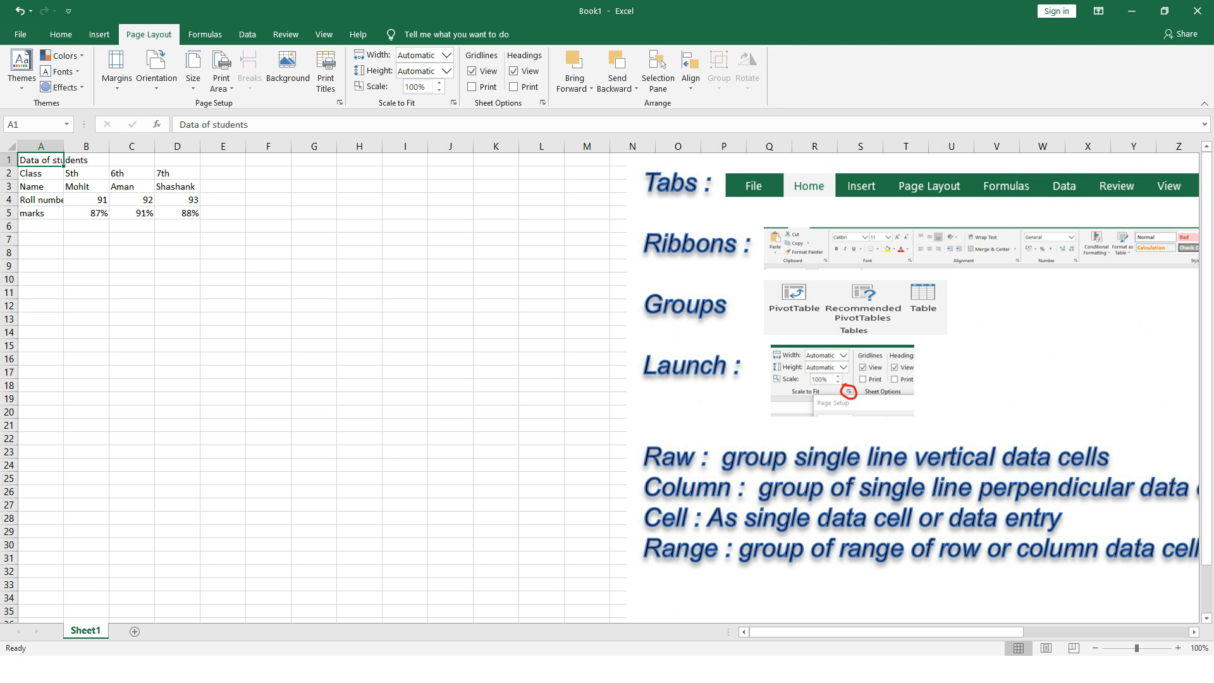
left_click(86, 160)
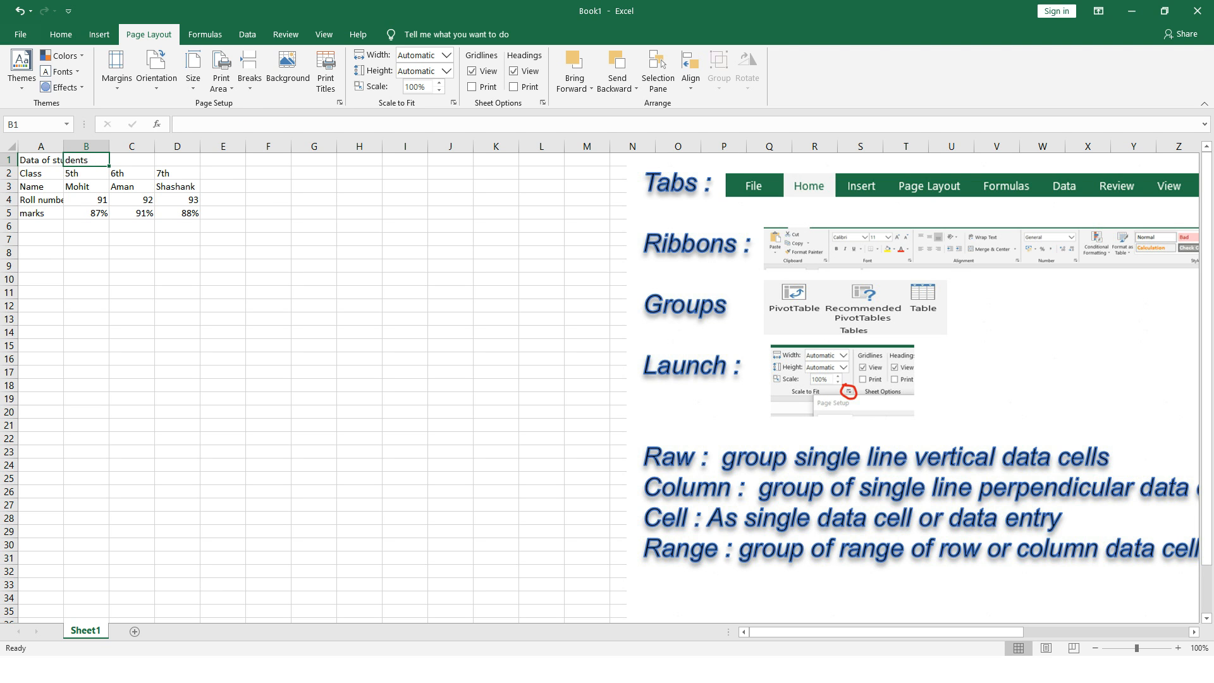
left_click(41, 160)
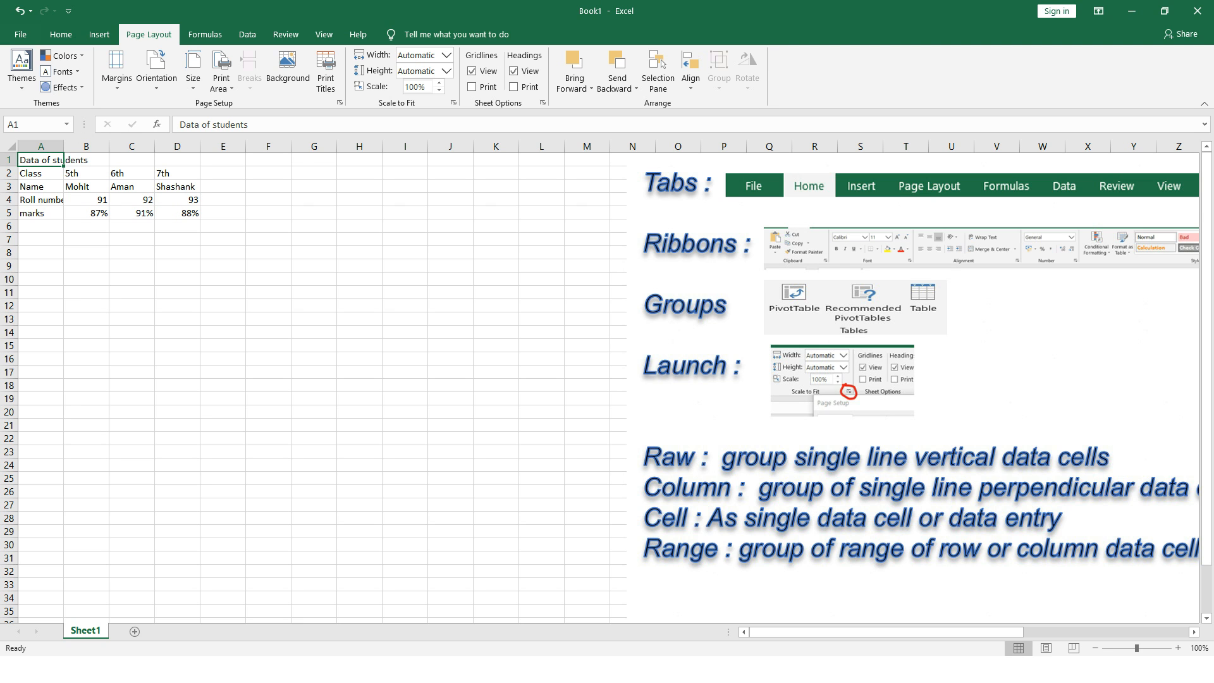
double_click(64, 147)
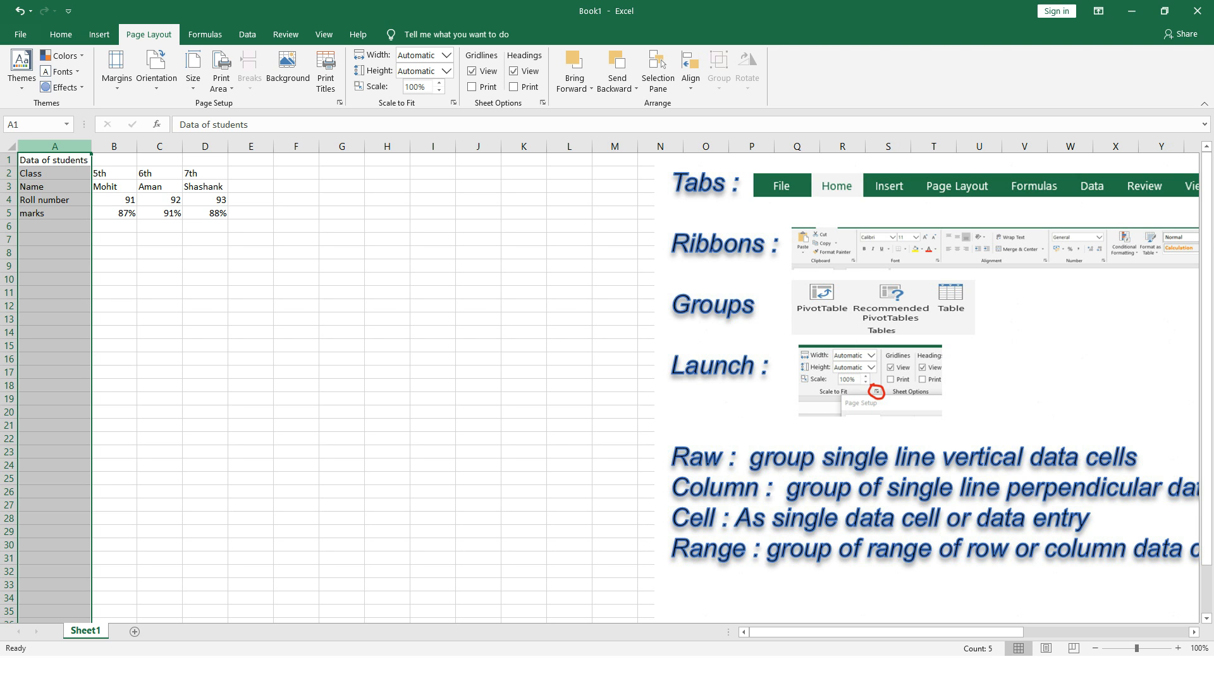
double_click(137, 146)
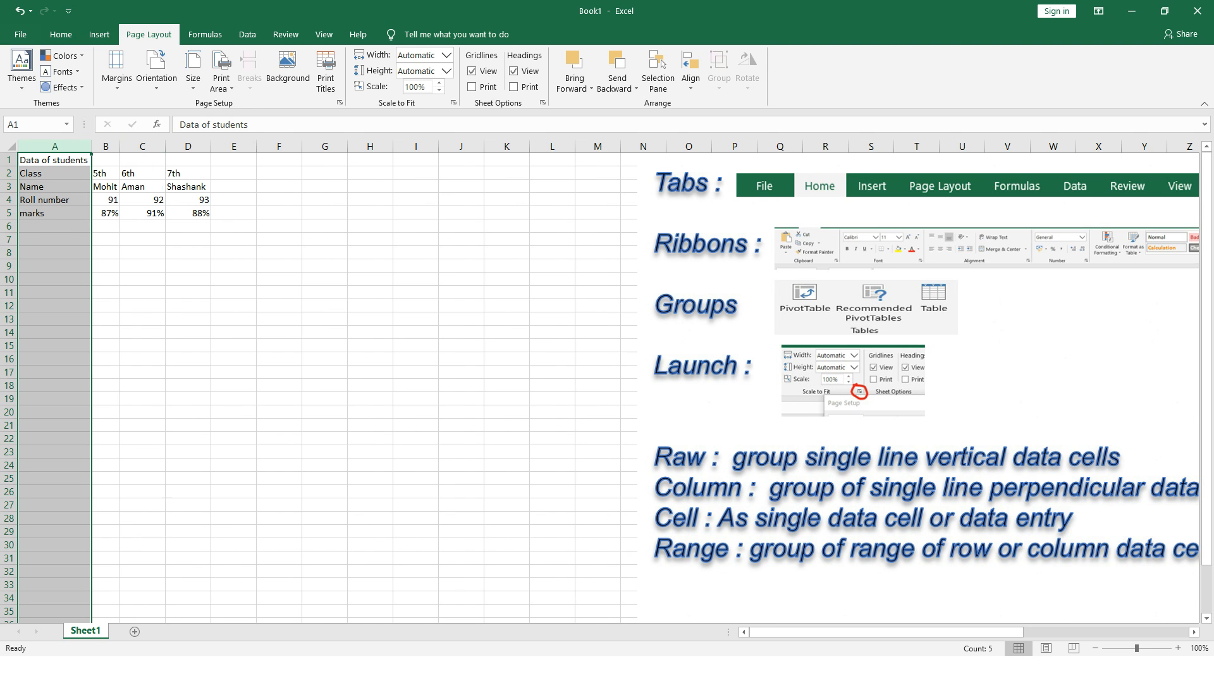
Auto-fit the widths of columns C and D, and merge and center the title across A1:D1
double_click(165, 146)
left_click_drag(193, 146, 190, 146)
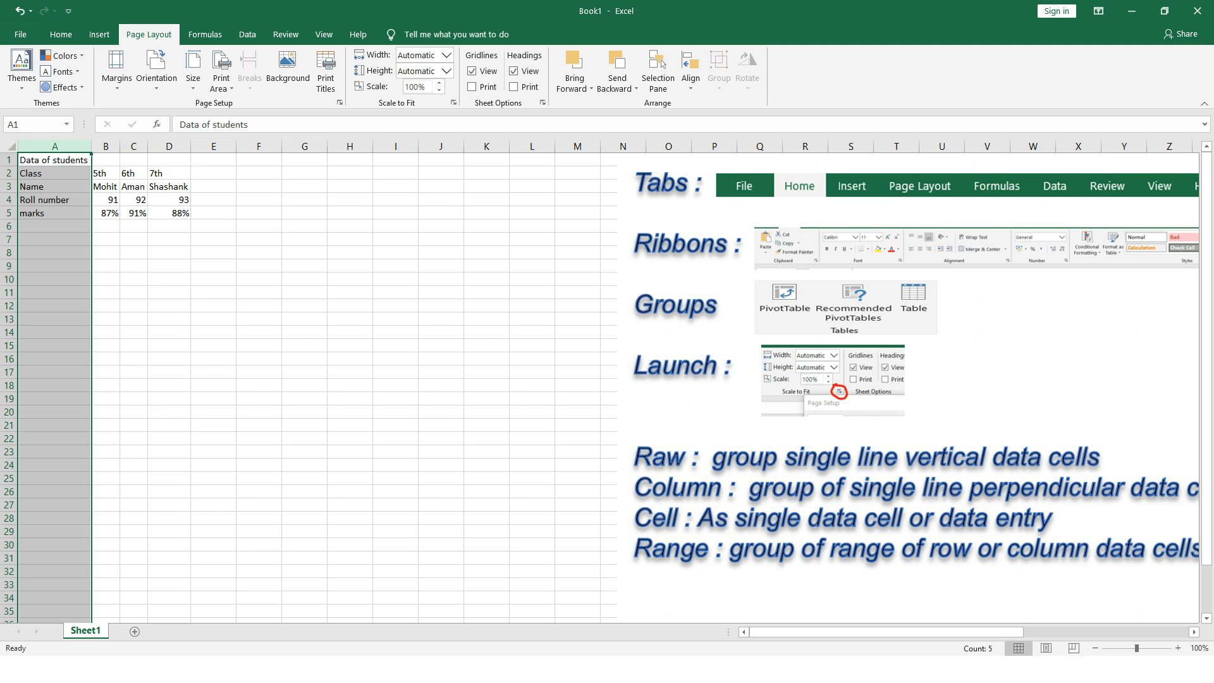
left_click(55, 160)
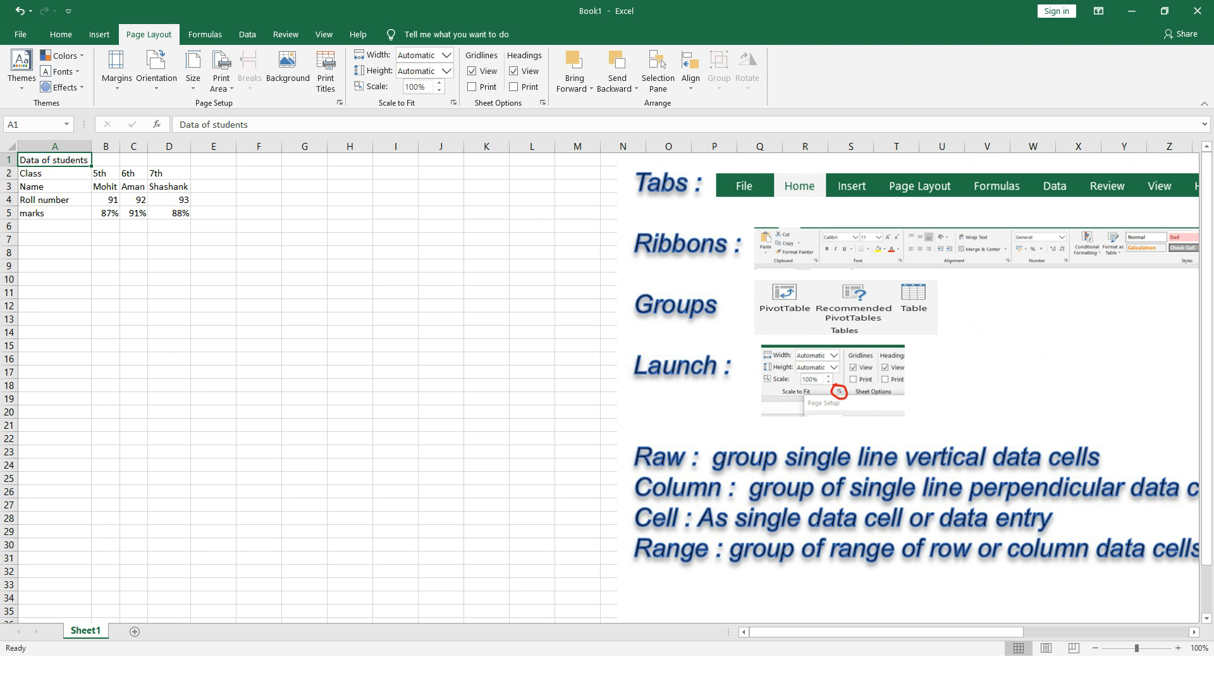
left_click_drag(63, 159, 169, 159)
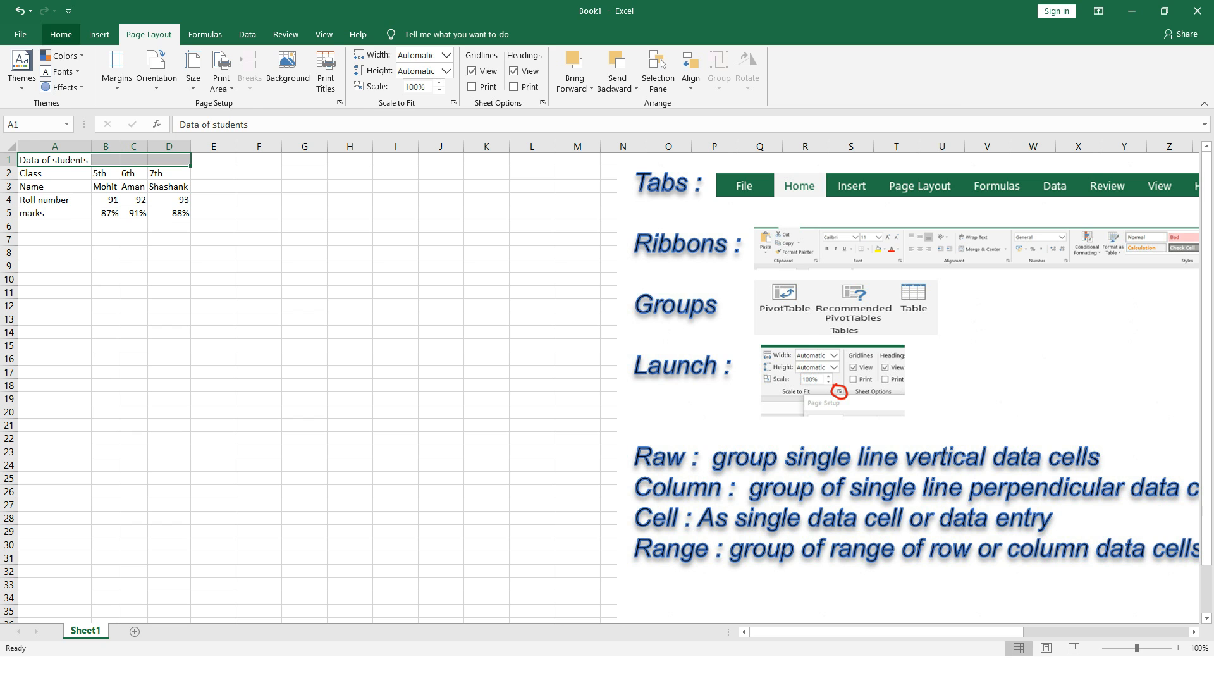
left_click(61, 34)
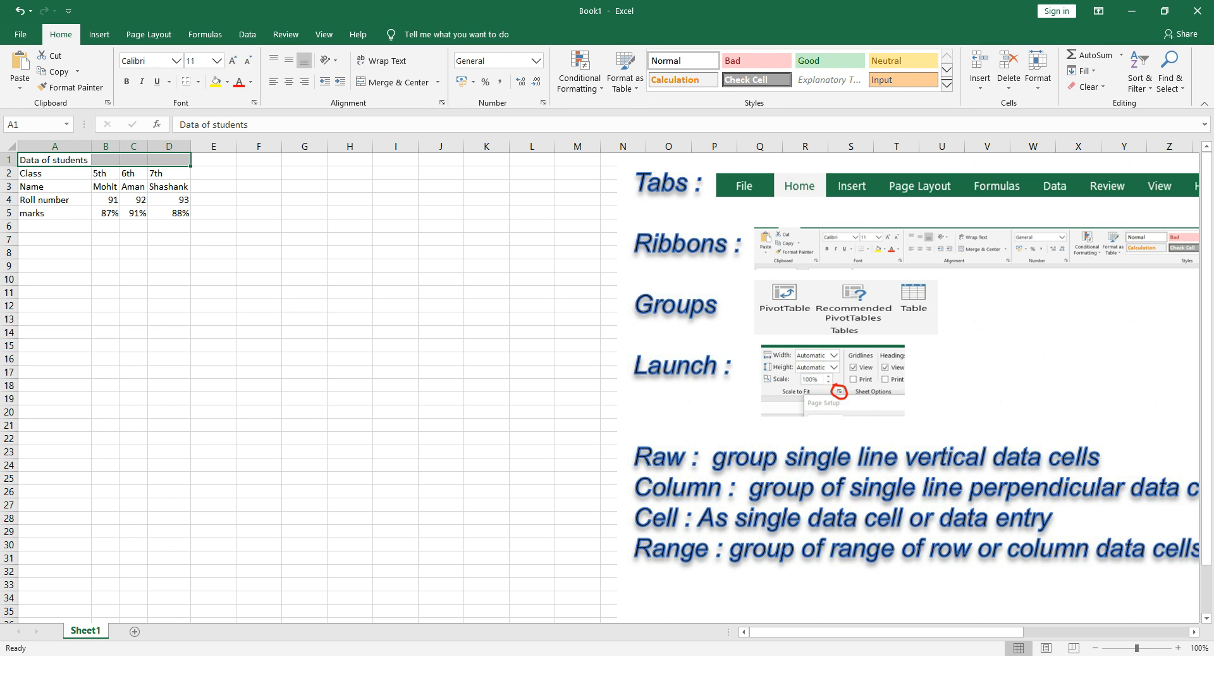
left_click(392, 82)
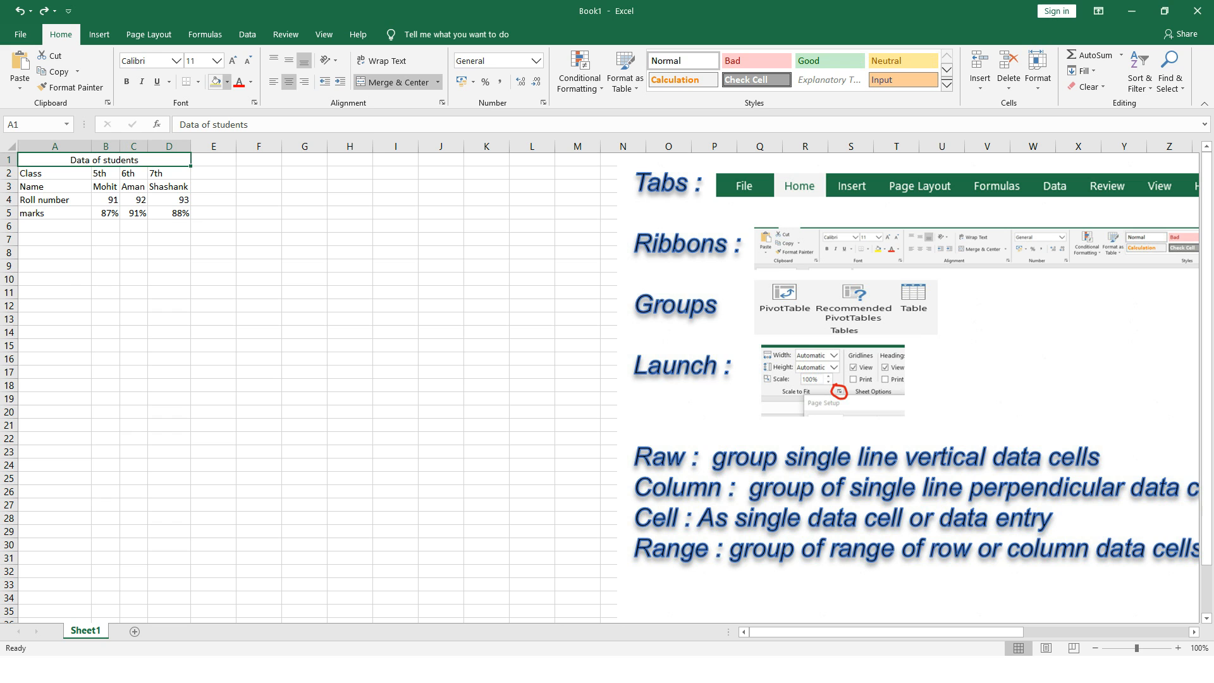
Give the merged title cell a light gold fill and a dark green font color
left_click(227, 82)
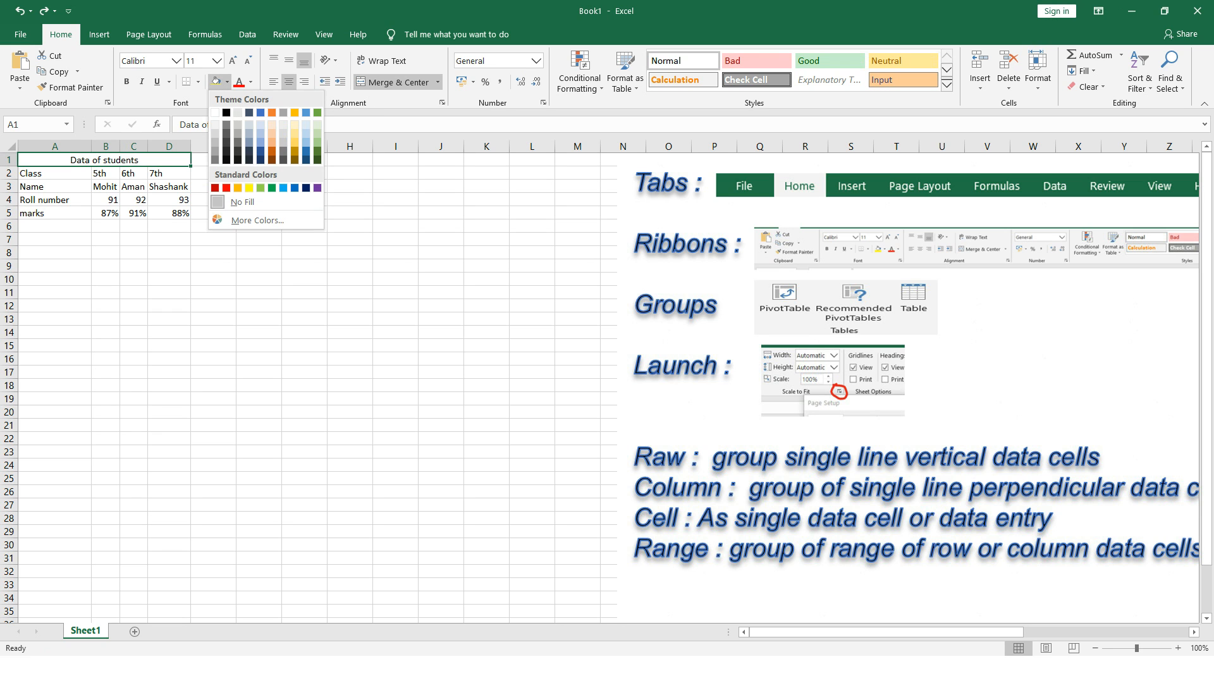
left_click(295, 134)
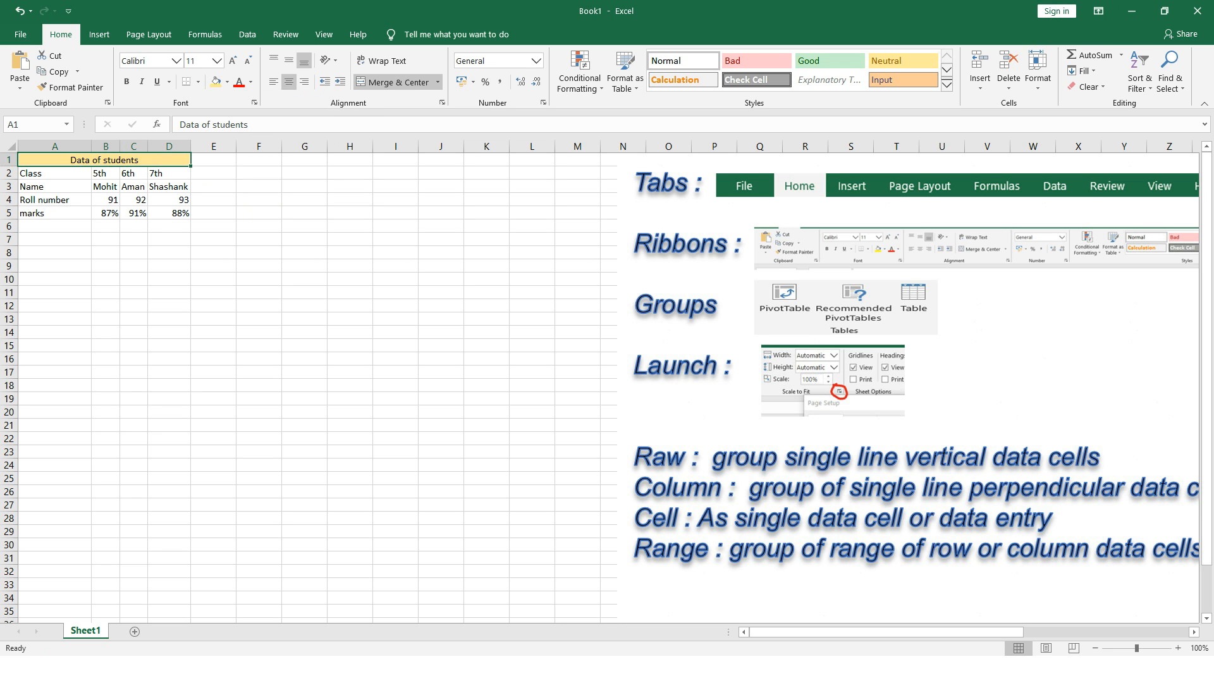
left_click(250, 82)
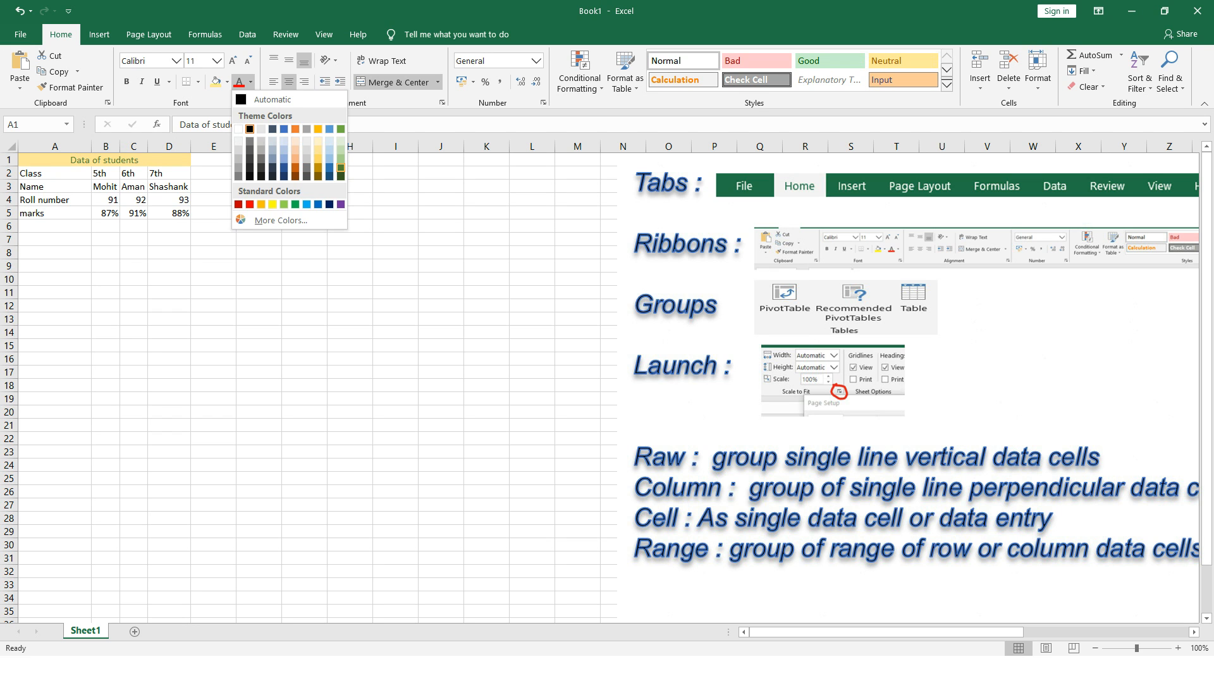
left_click(340, 168)
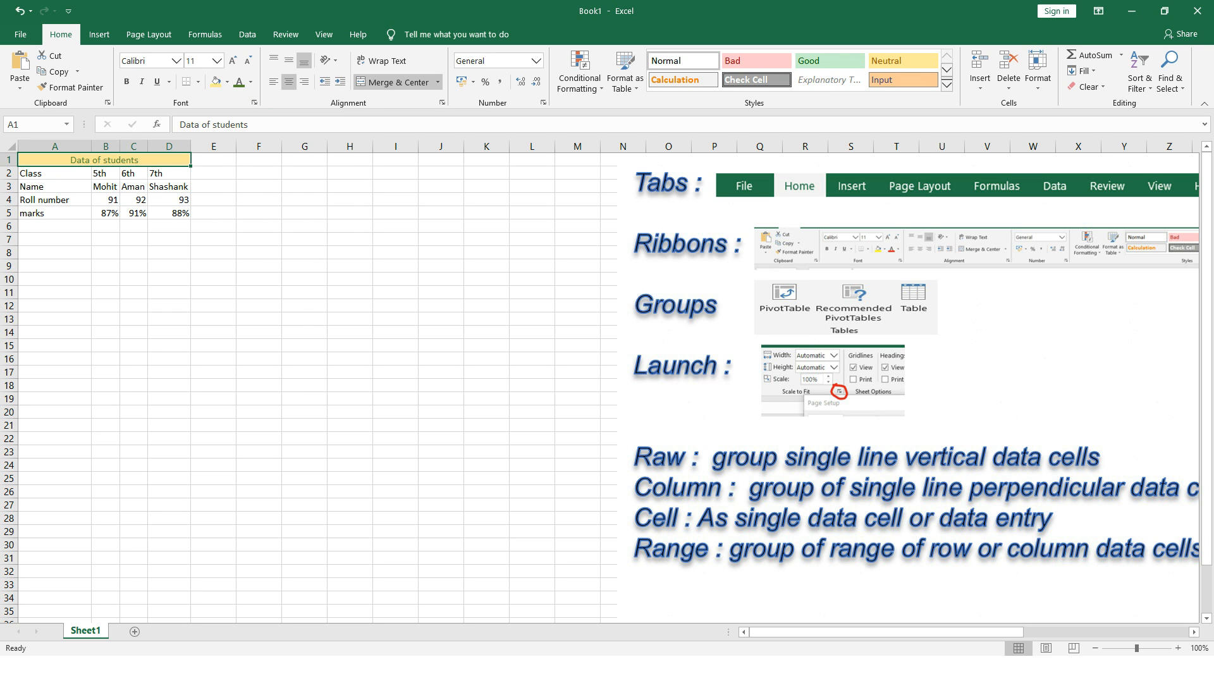
Apply All Borders to the student list in A1:D5
left_click_drag(104, 160, 134, 213)
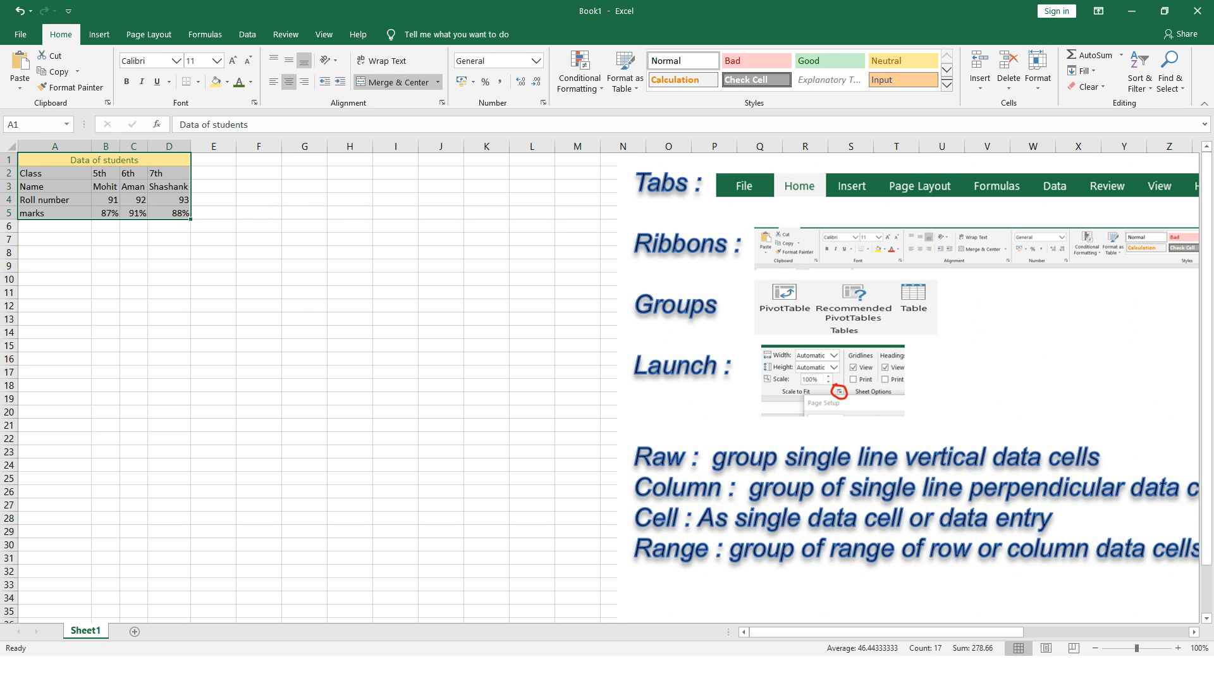
left_click(198, 82)
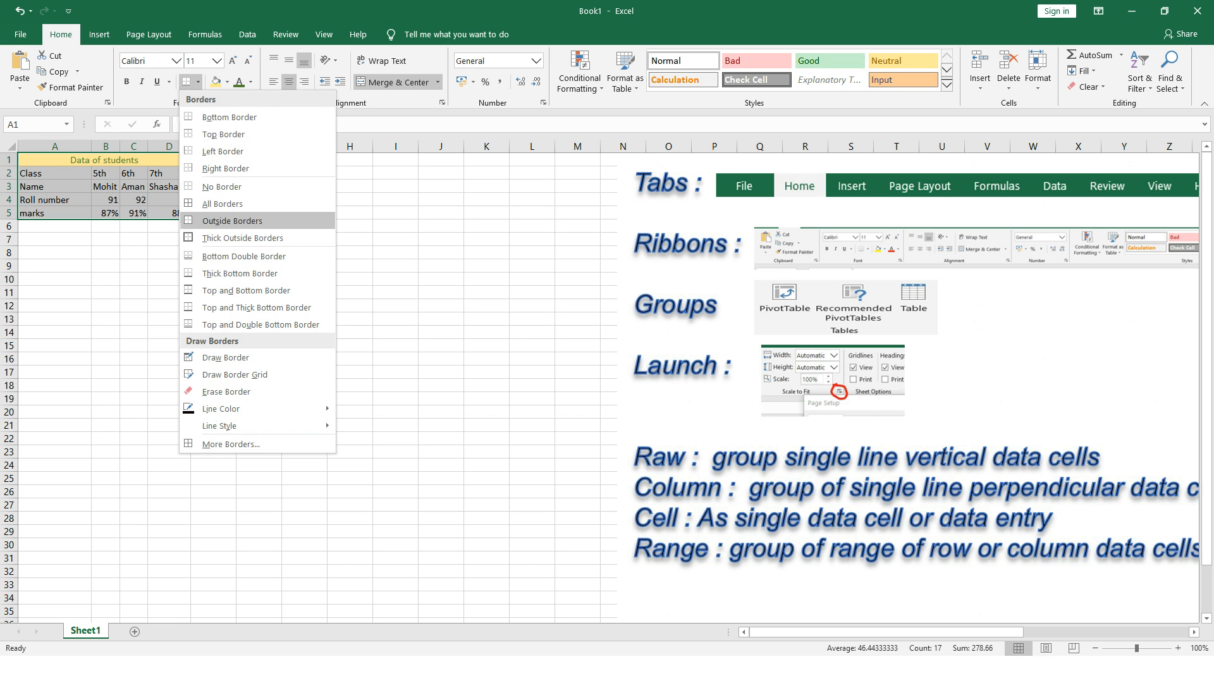
left_click(223, 204)
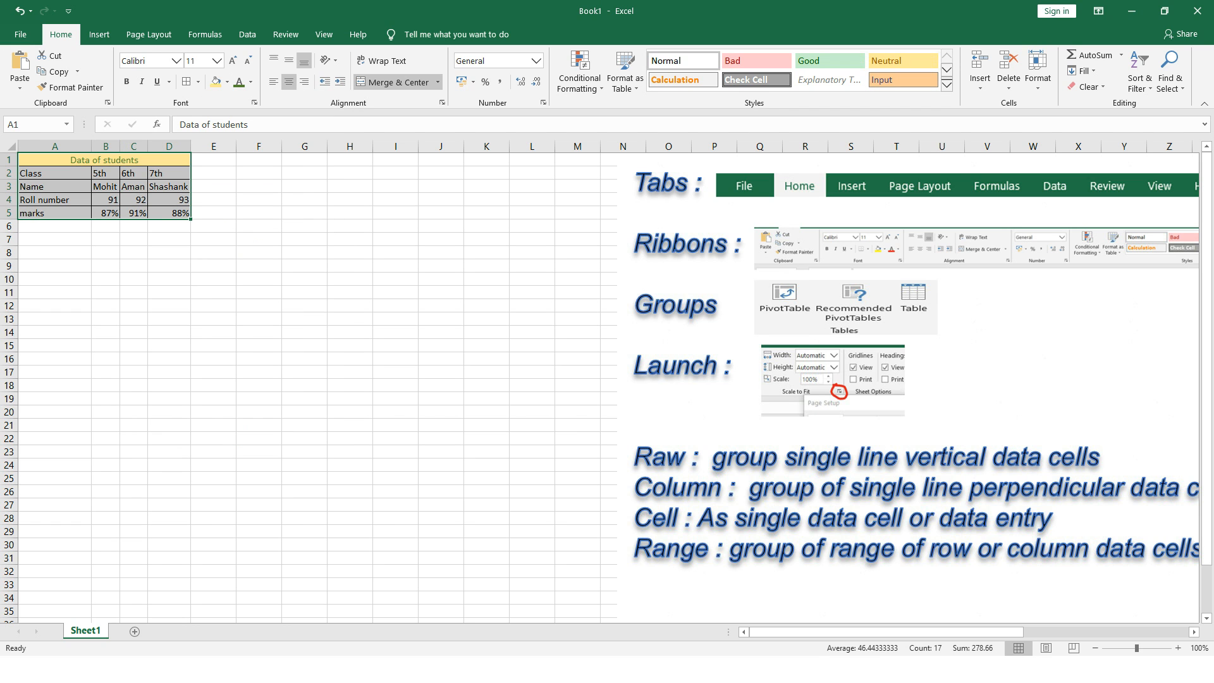
Set the width of columns A to D to 20
left_click(12, 146)
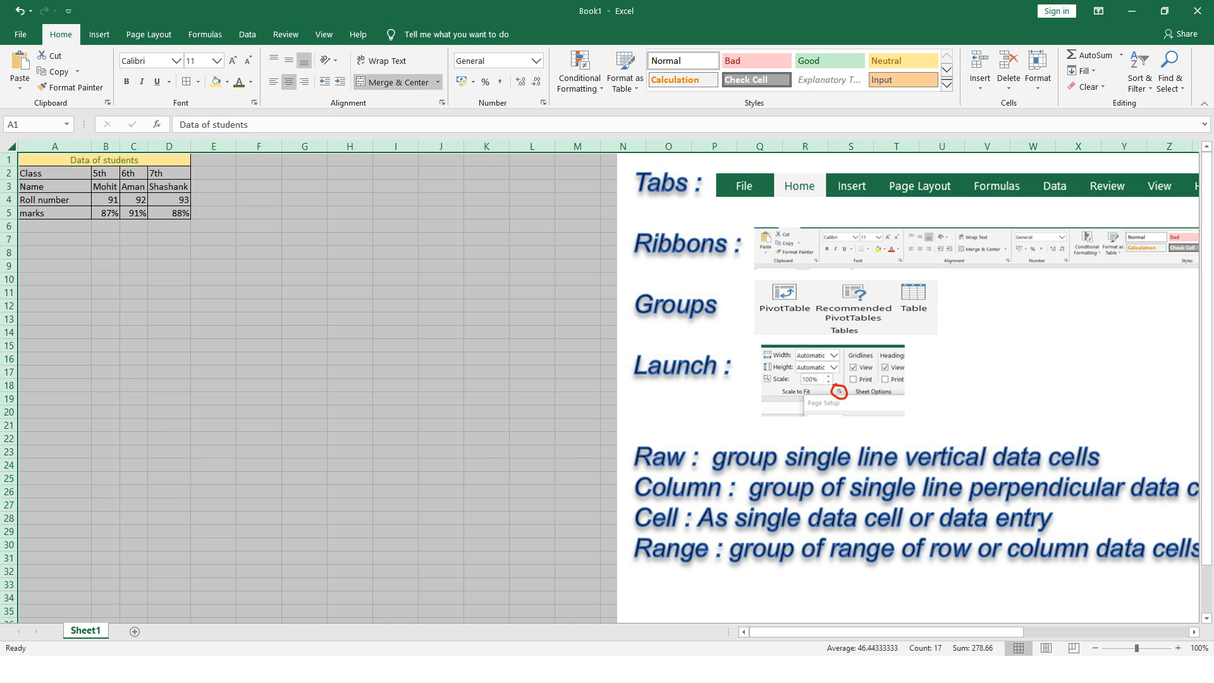
left_click(55, 147)
left_click_drag(55, 147, 169, 146)
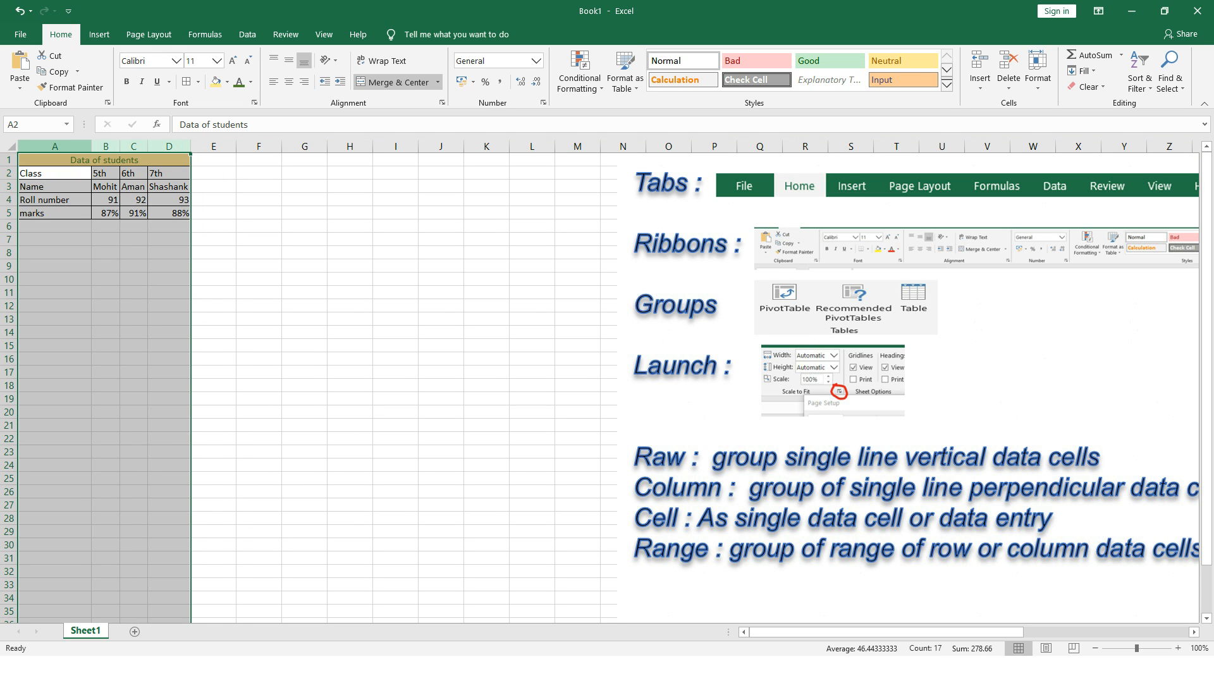
left_click_drag(54, 147, 190, 147)
right_click(63, 152)
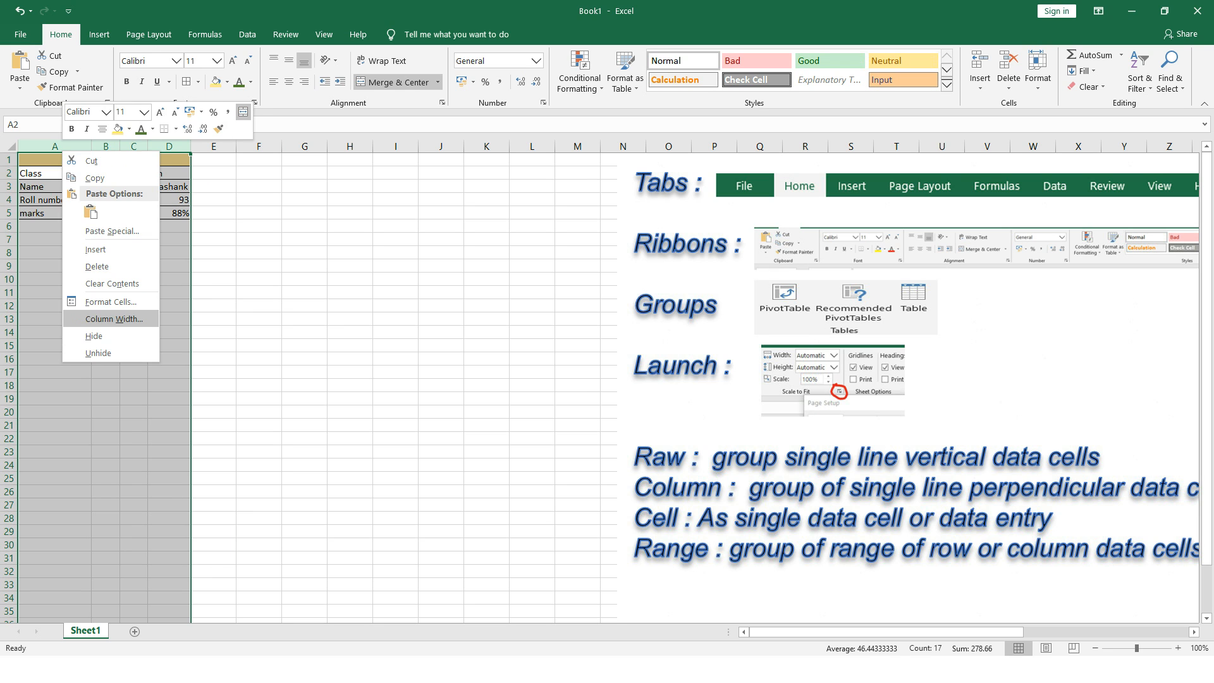
left_click(114, 318)
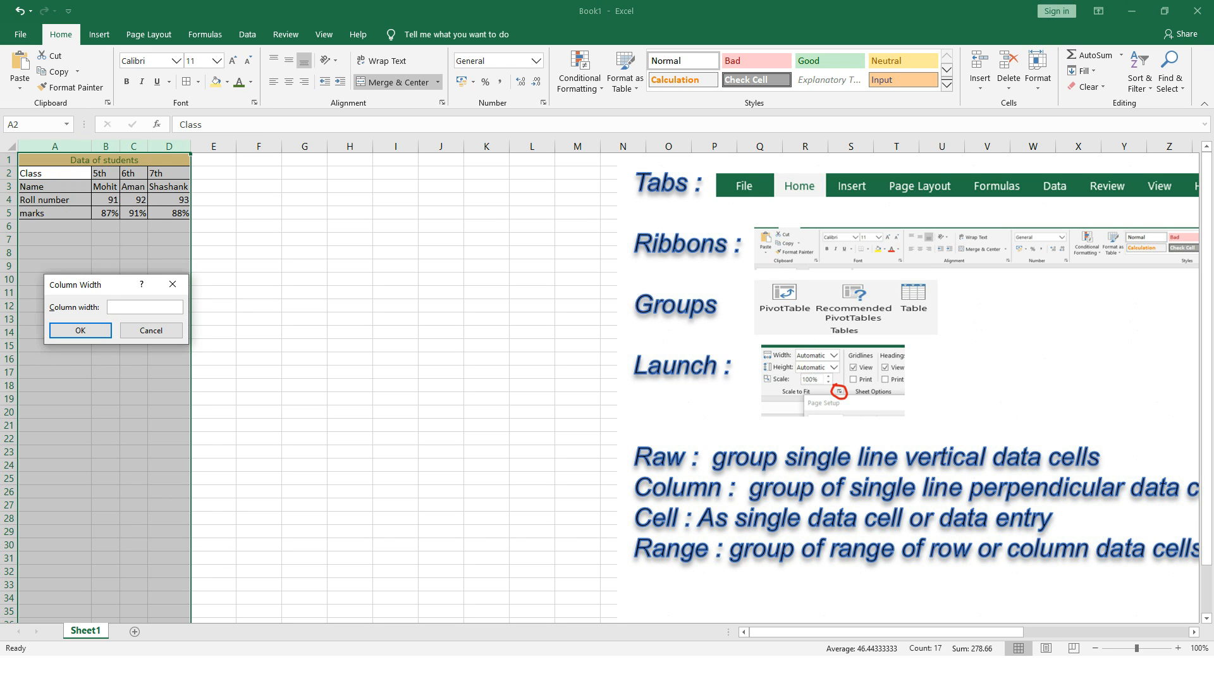
type("20")
key("Return")
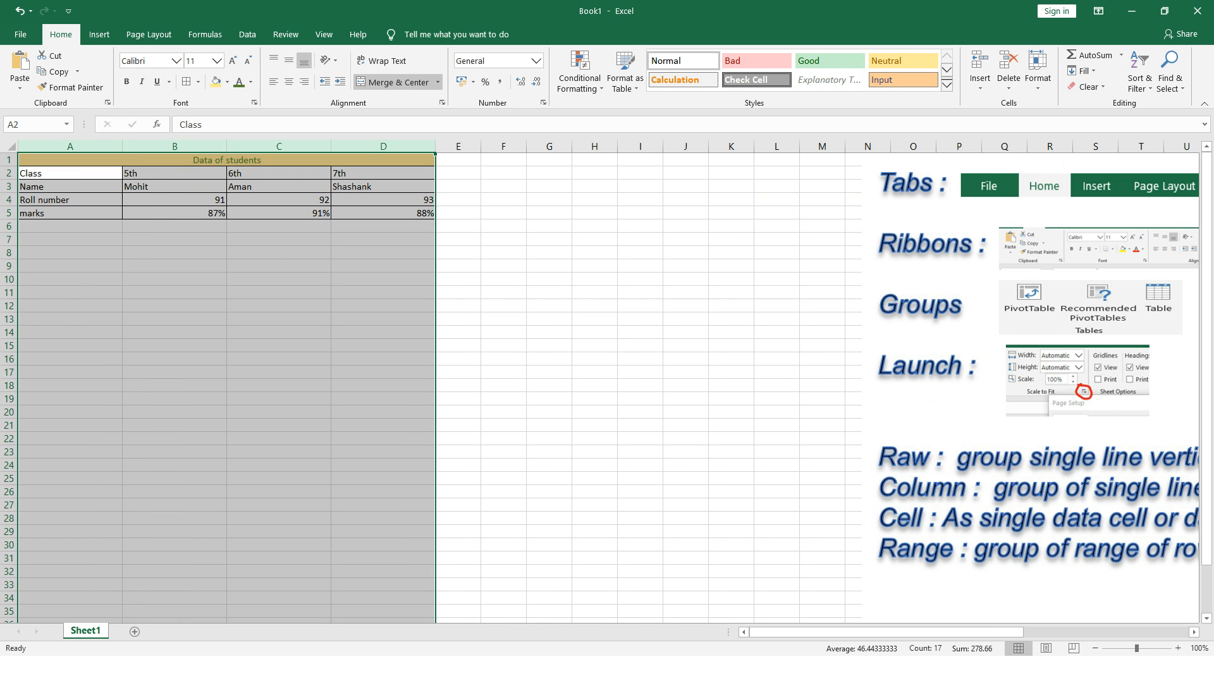
Set the width of columns A to D to 15
right_click(266, 146)
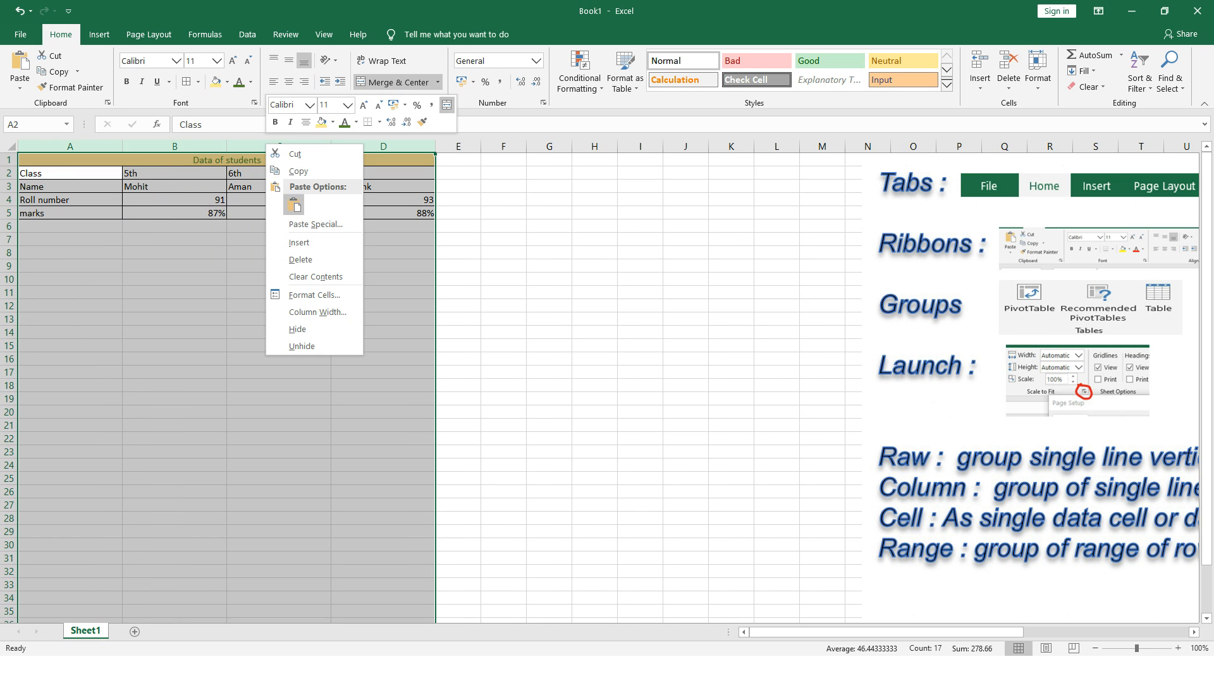
left_click(317, 312)
type("15")
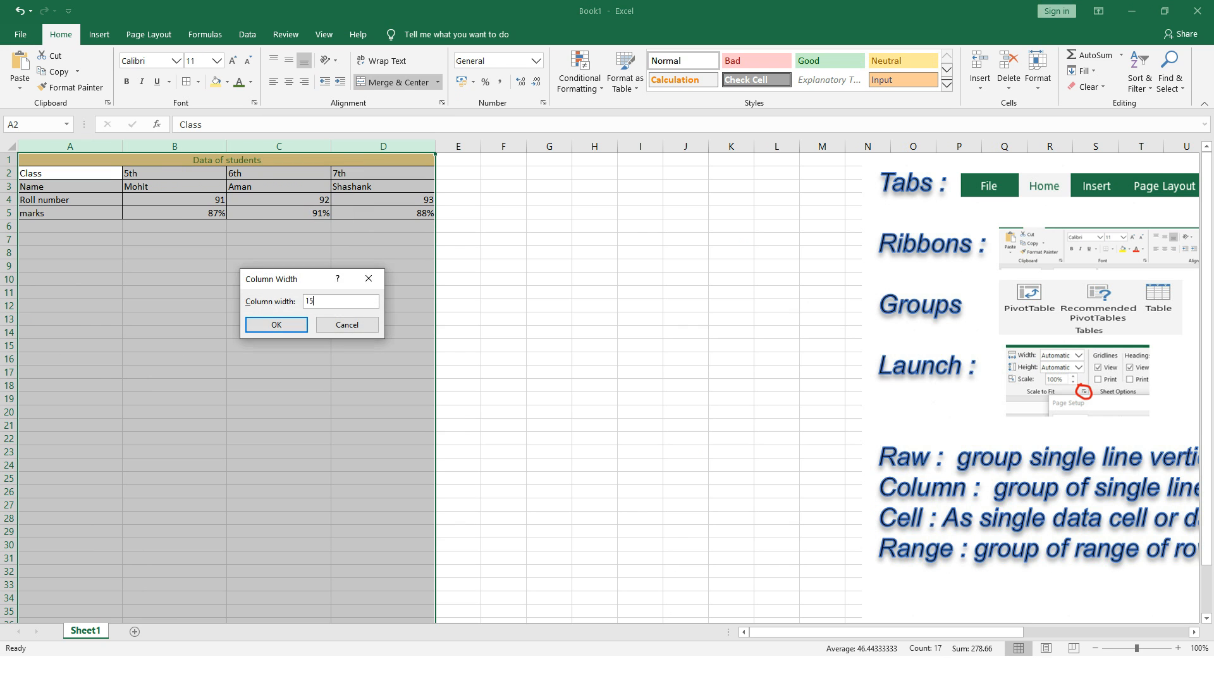
key("Return")
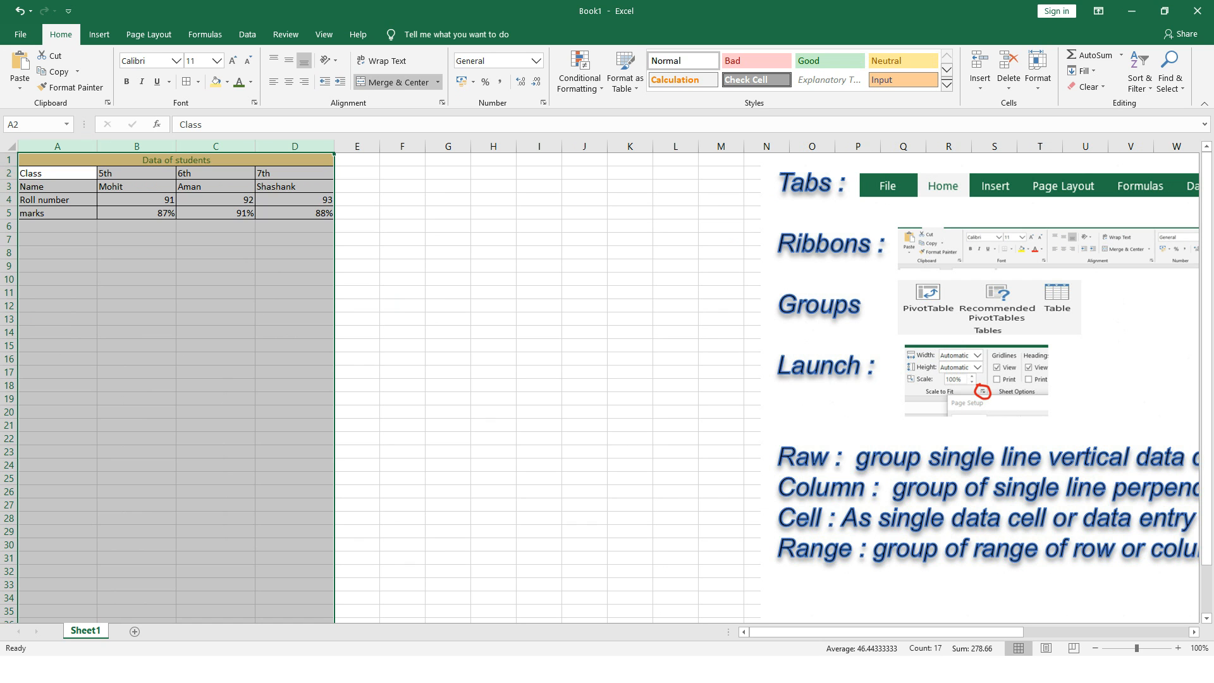
Set the height of rows 1 to 5 to 15
left_click(9, 160)
left_click_drag(9, 159, 8, 213)
left_click(8, 160)
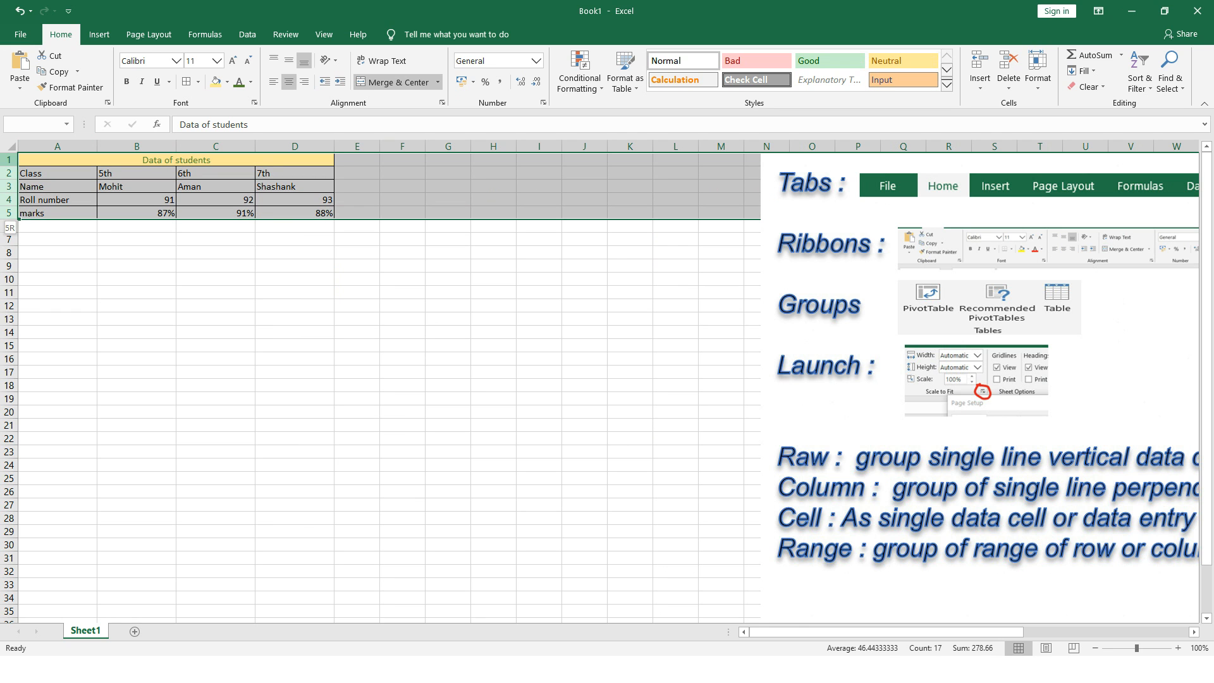
right_click(14, 167)
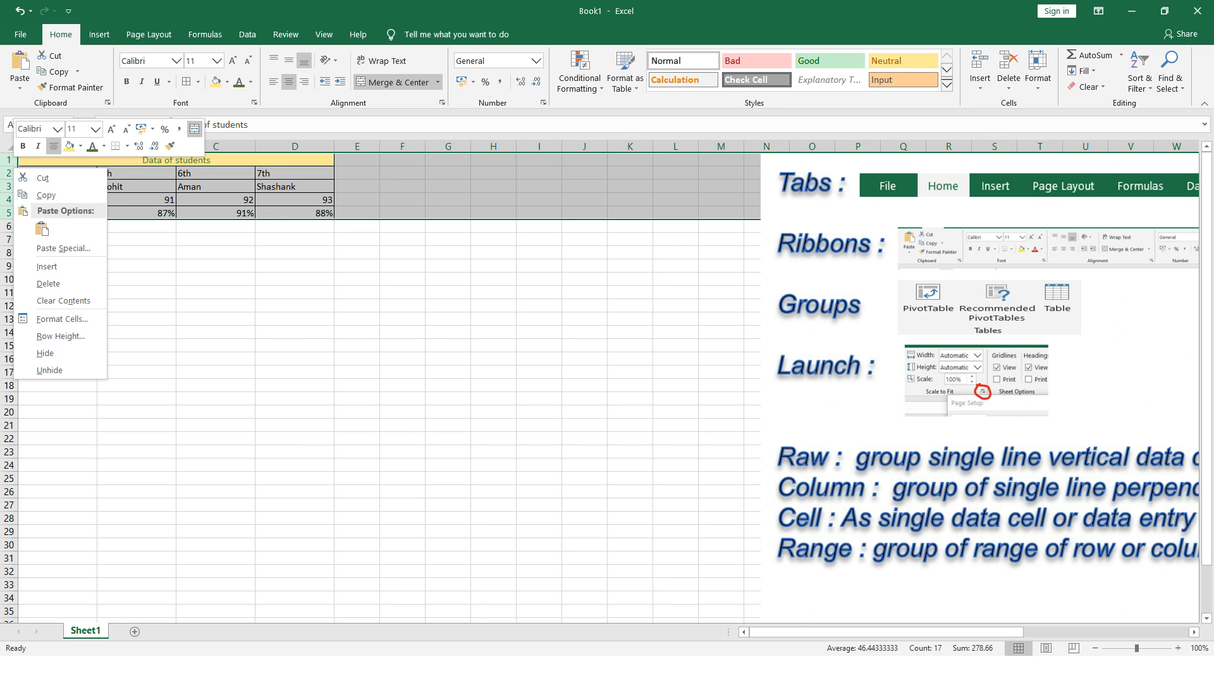
left_click(61, 336)
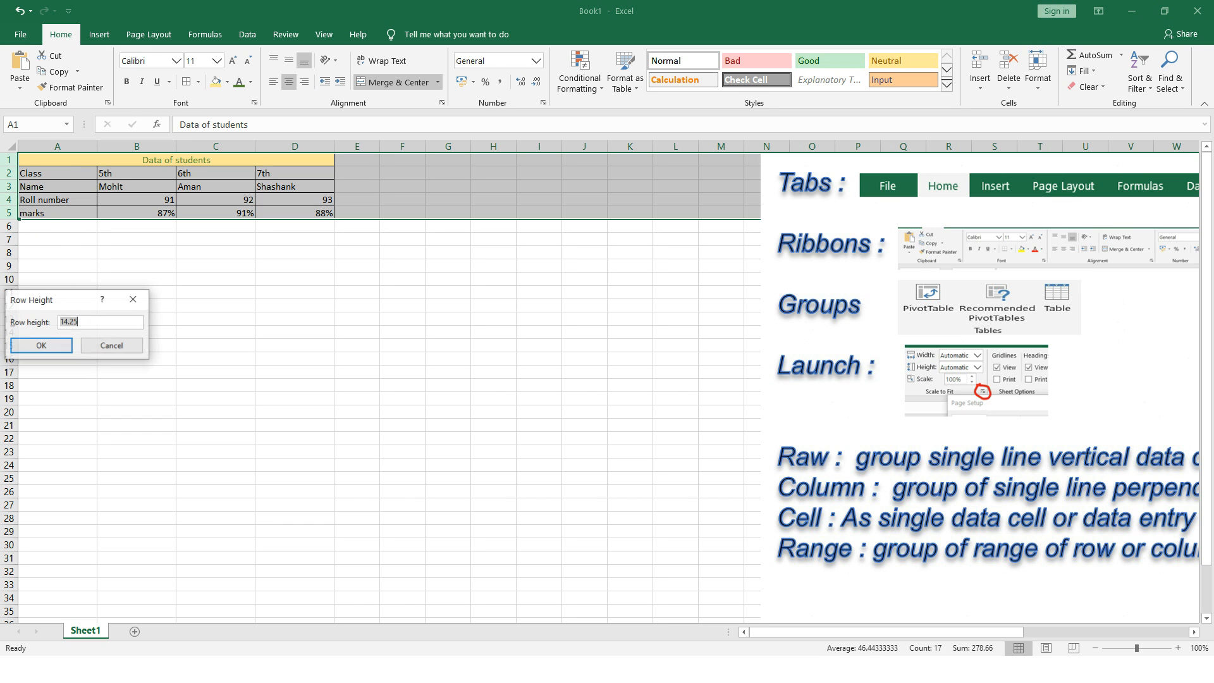
type("15")
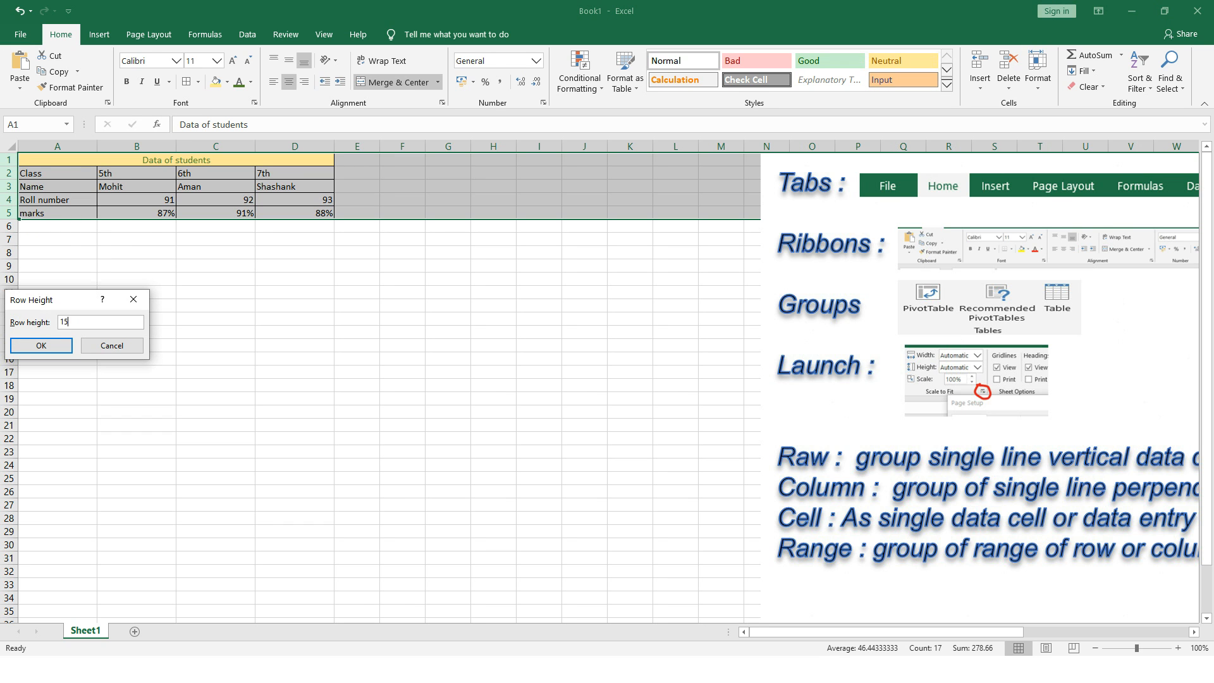
key("Return")
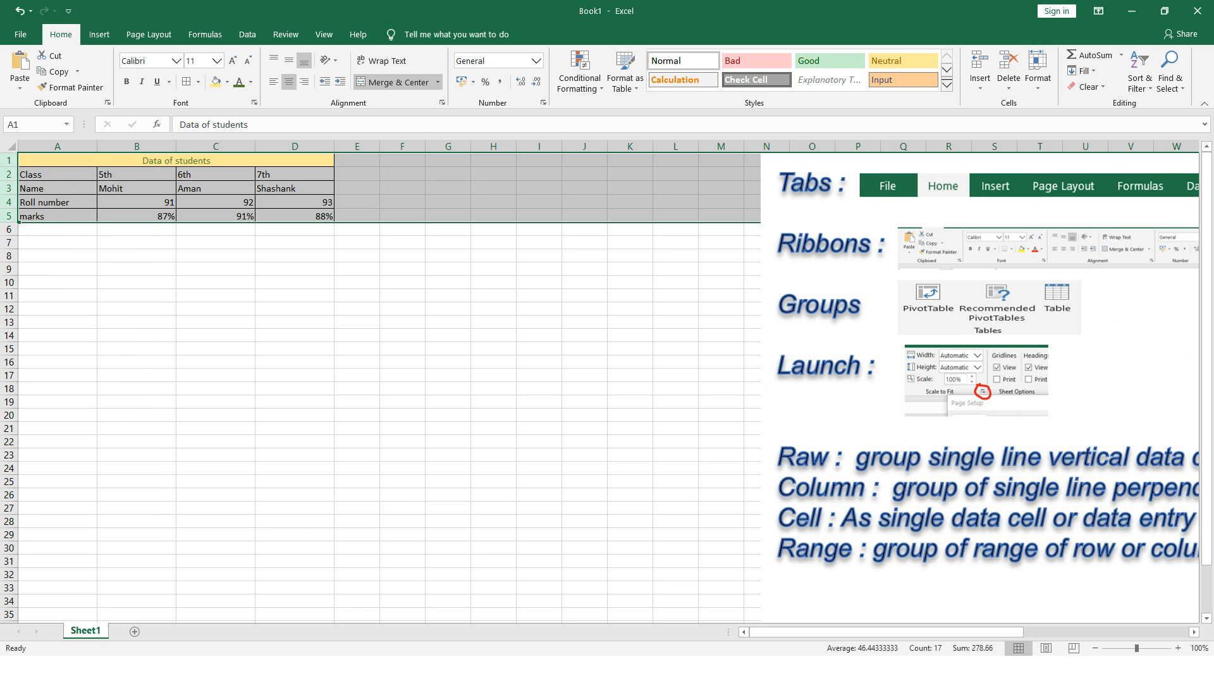
Move the active cell up and down through column D of the student list to examine cell-by-cell navigation
left_click(294, 203)
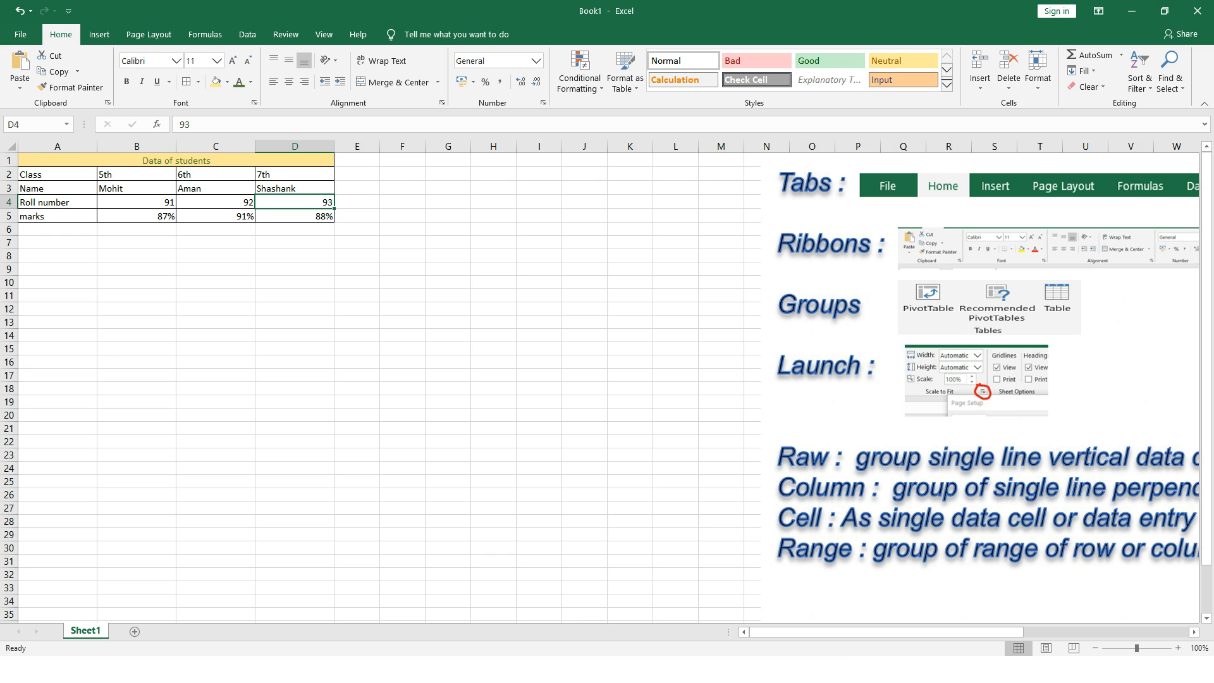
key("Up")
key("Down")
key("Down")
key("Down")
key("Down")
key("Up")
key("Up")
key("Up")
key("Up")
key("Down")
key("Up")
key("Up")
key("Down")
key("Down")
key("Up")
key("Up")
key("Down")
key("Up")
key("Down")
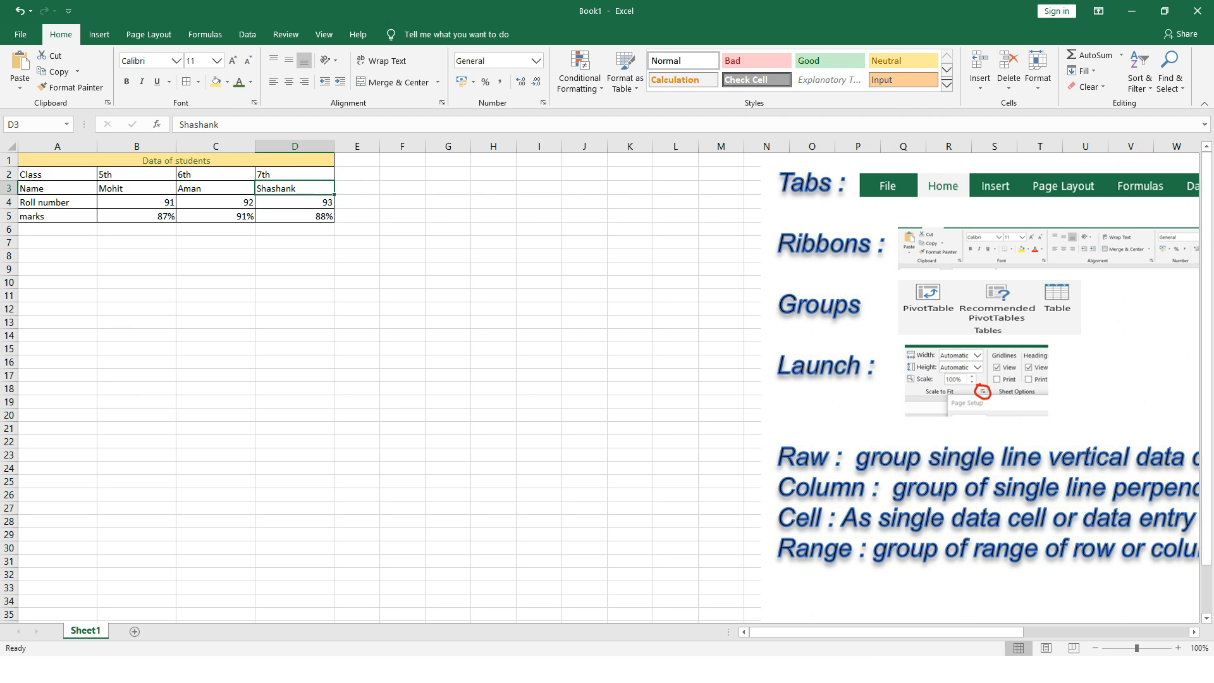
key("Up")
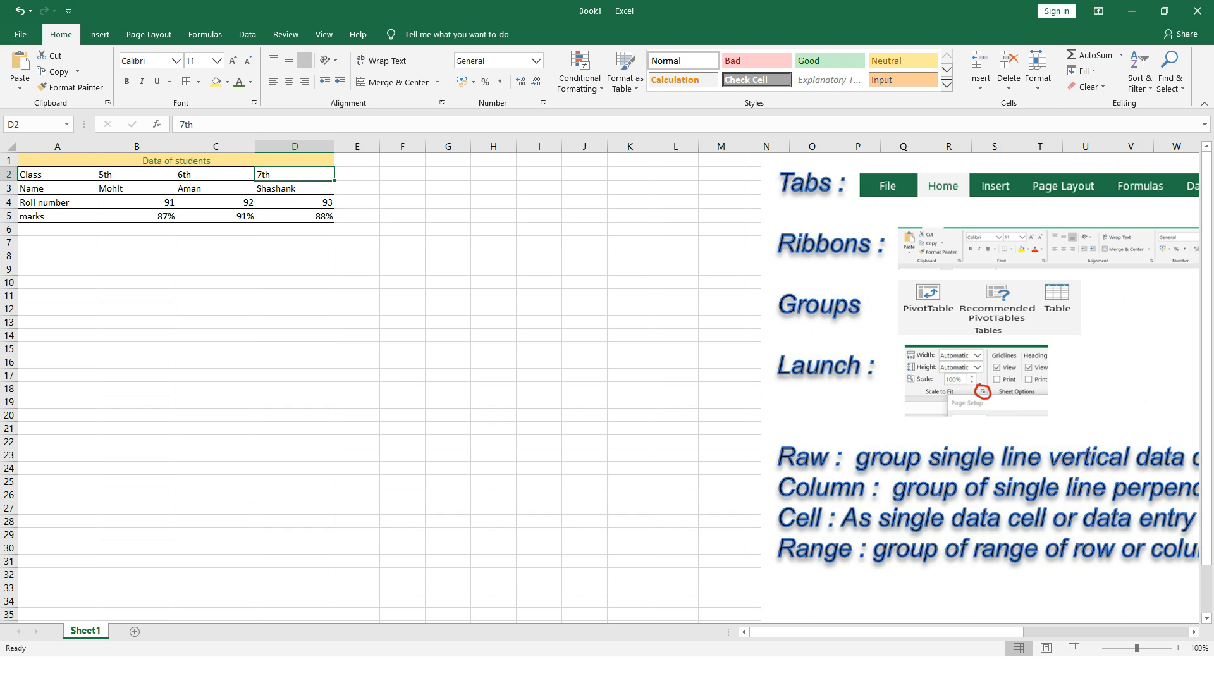
key("Down")
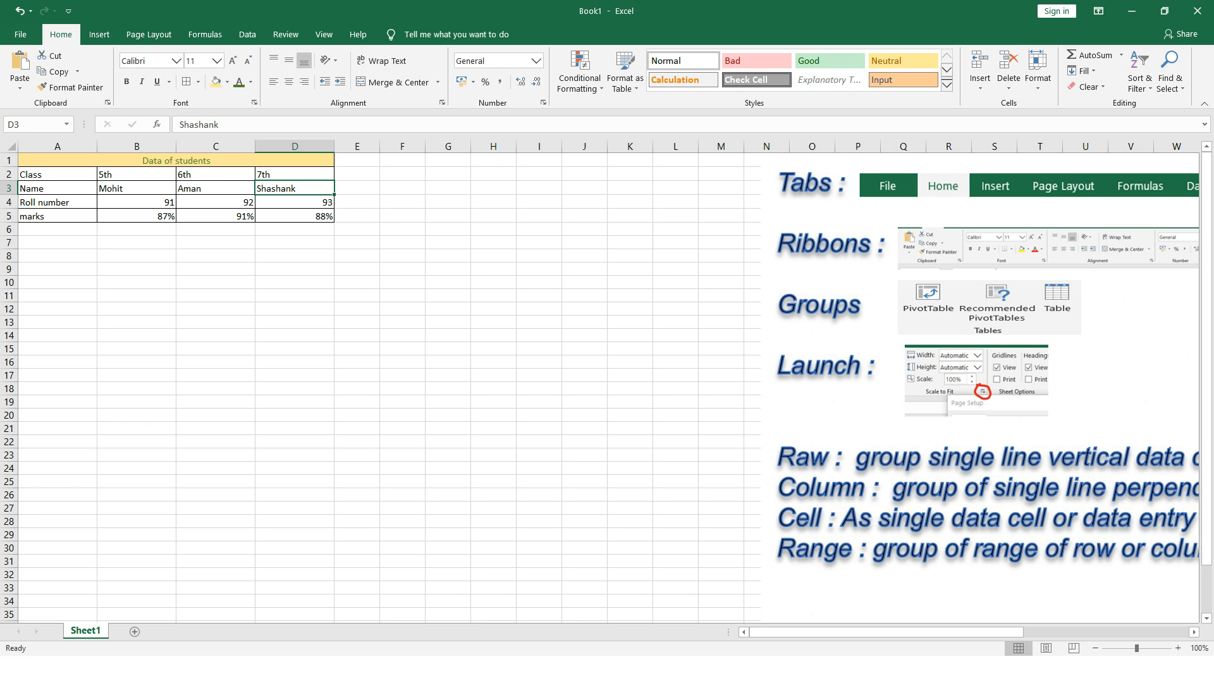
Overwrite the student name in C3 with "sha", and undo the entry
left_click(216, 189)
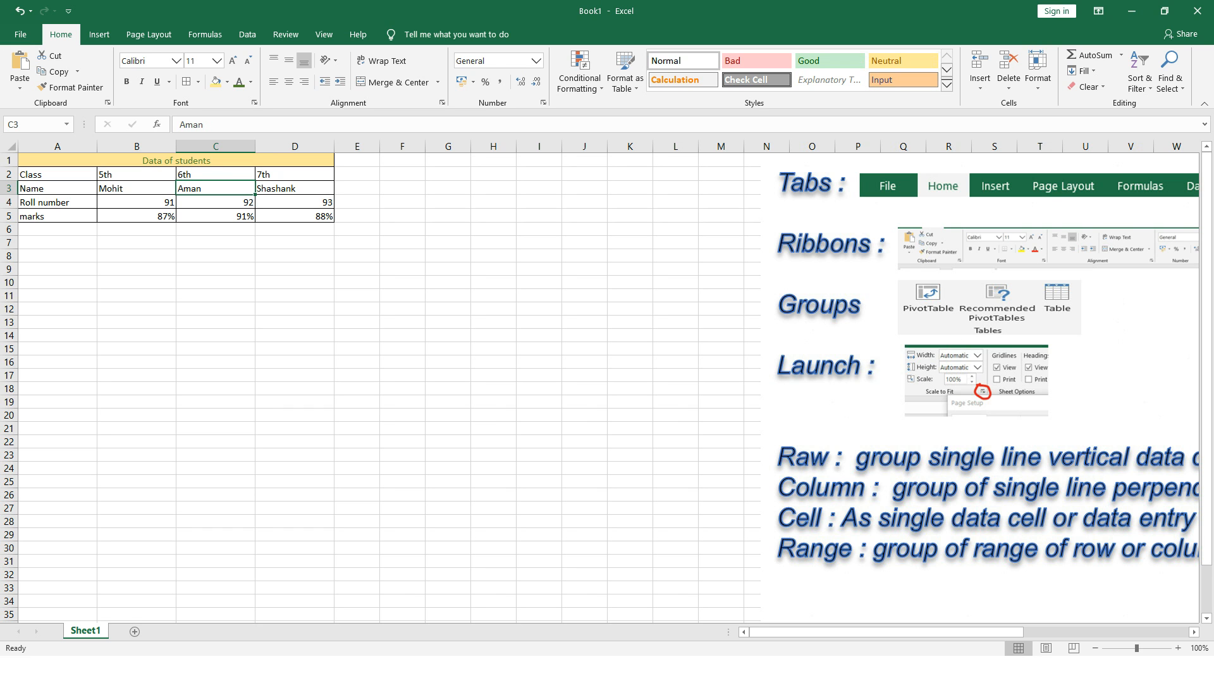
type("shatr")
key("BackSpace")
key("BackSpace")
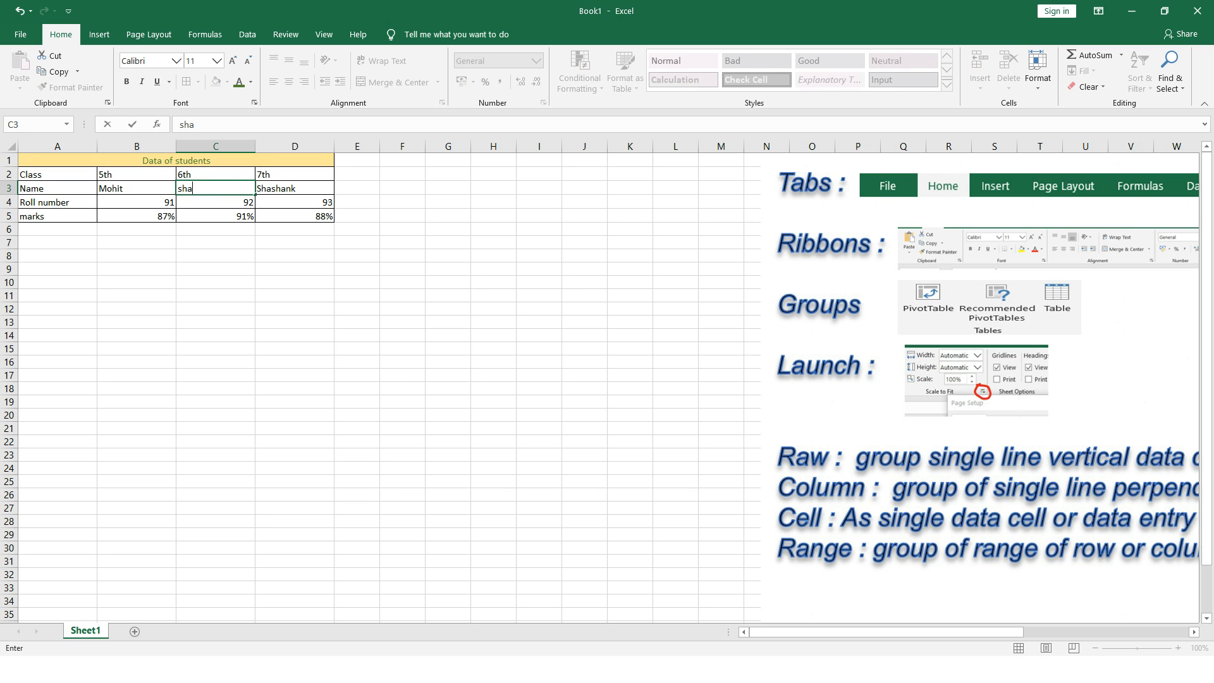
key("Return")
key("ctrl+z")
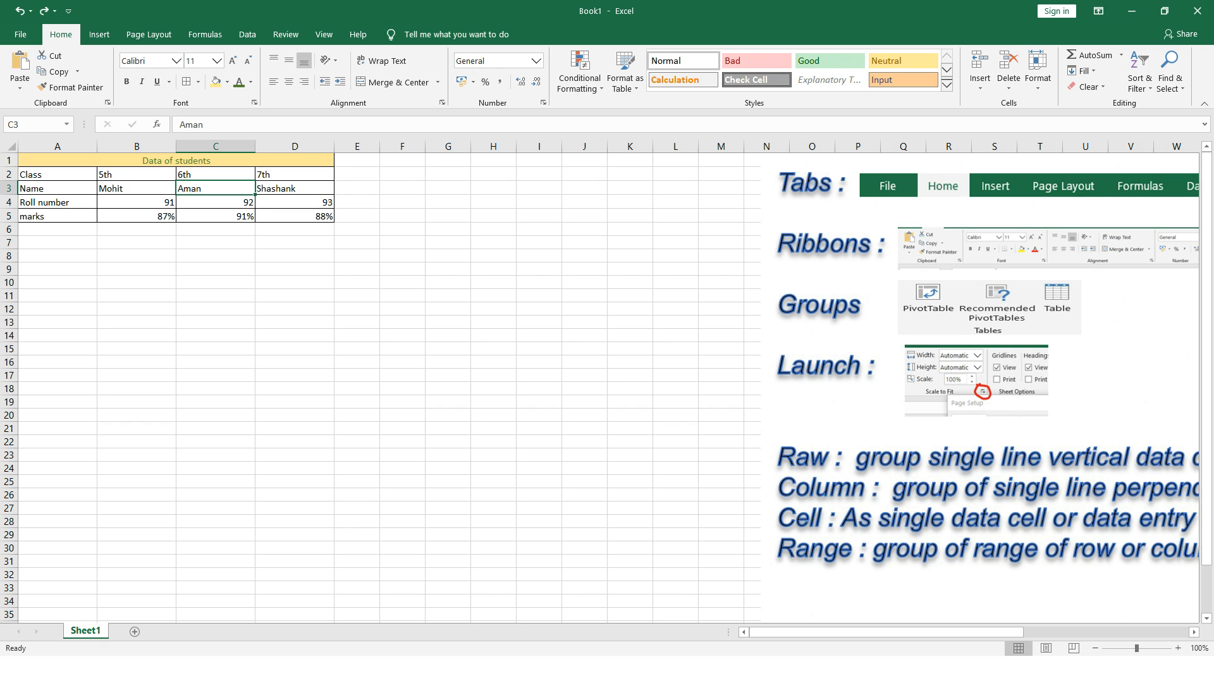
Edit cell C3 in place to add the student's surname after the existing first name
triple_click(215, 189)
left_click(215, 189)
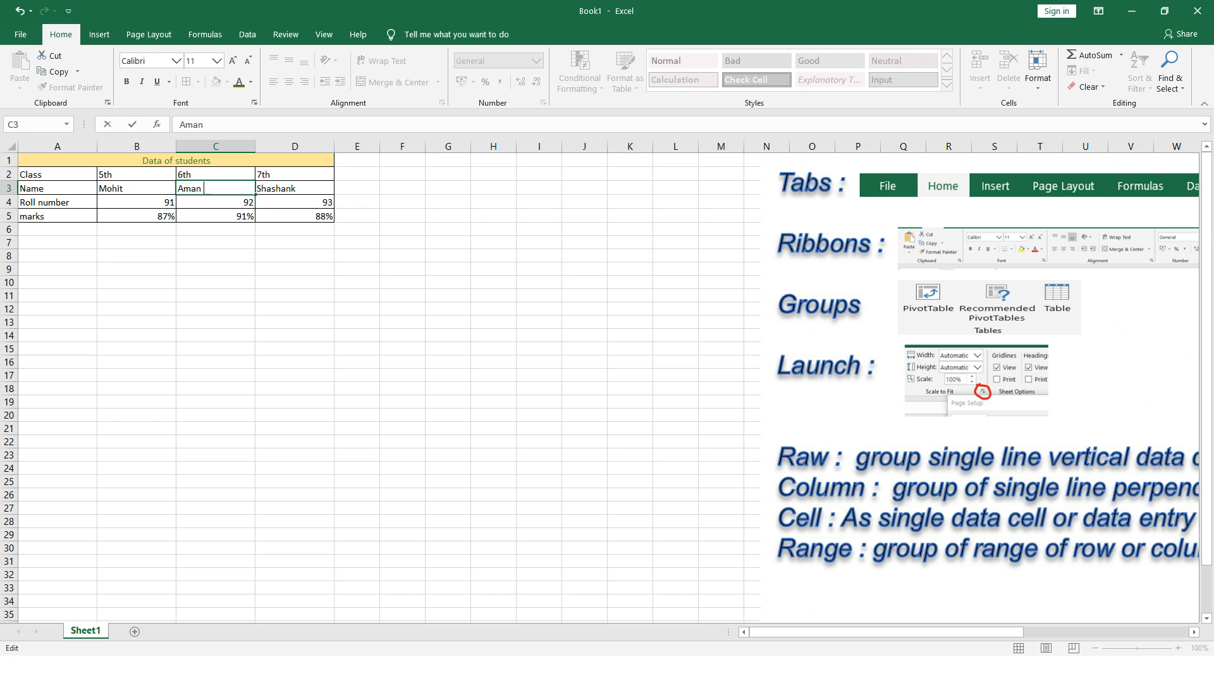
type("sharma")
key("Return")
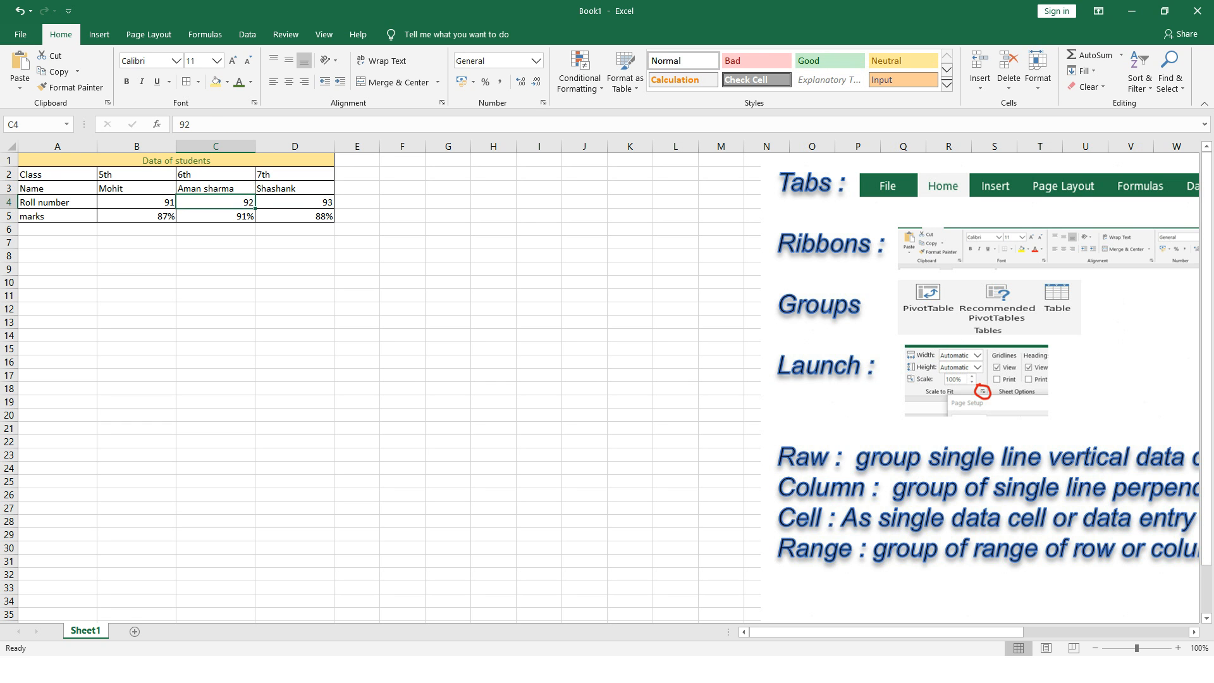
Edit cell B3 in place to add that student's surname after the existing first name
left_click(136, 189)
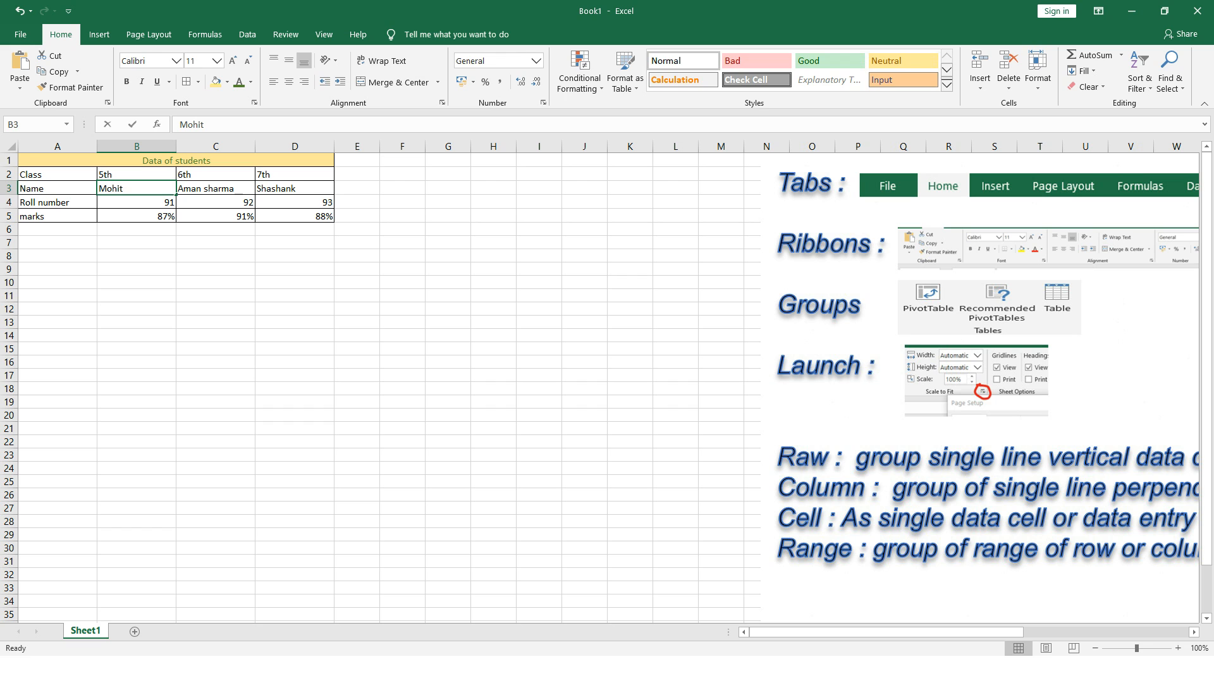
key("F2")
type("kumar")
key("Return")
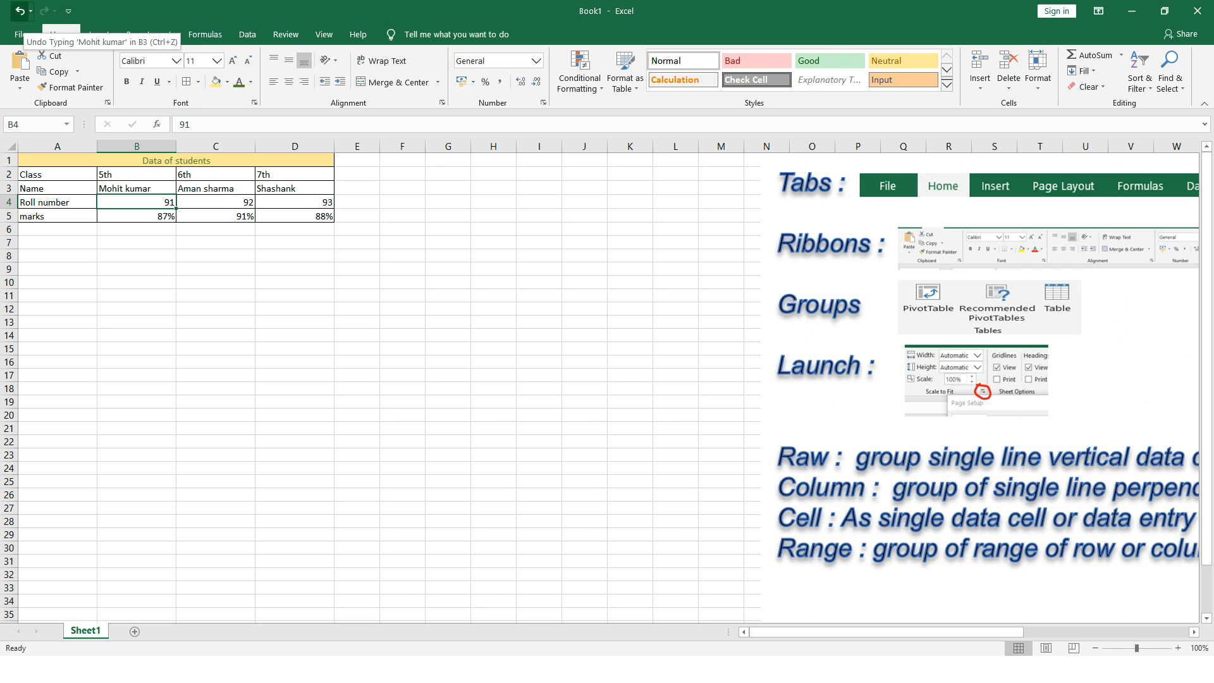
left_click(216, 323)
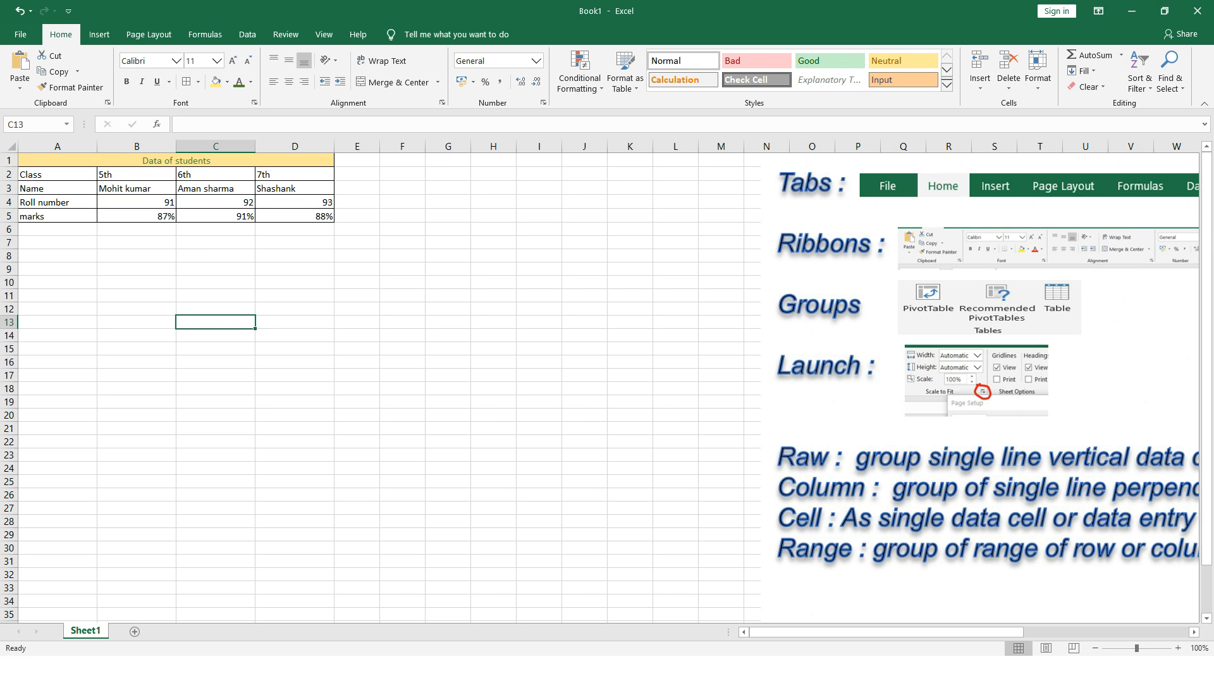